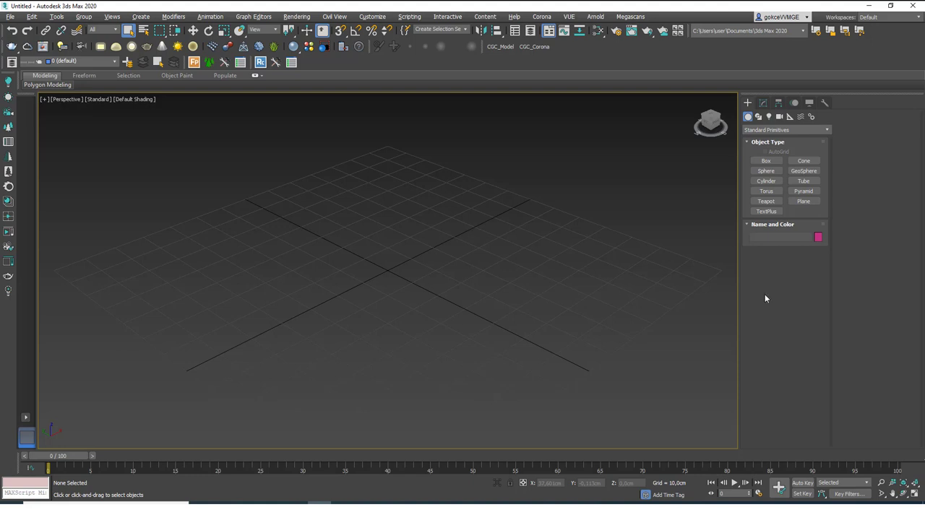
- Draw an open spline with seven straight-cornered points around the origin in the top view using the Line tool
click(759, 117)
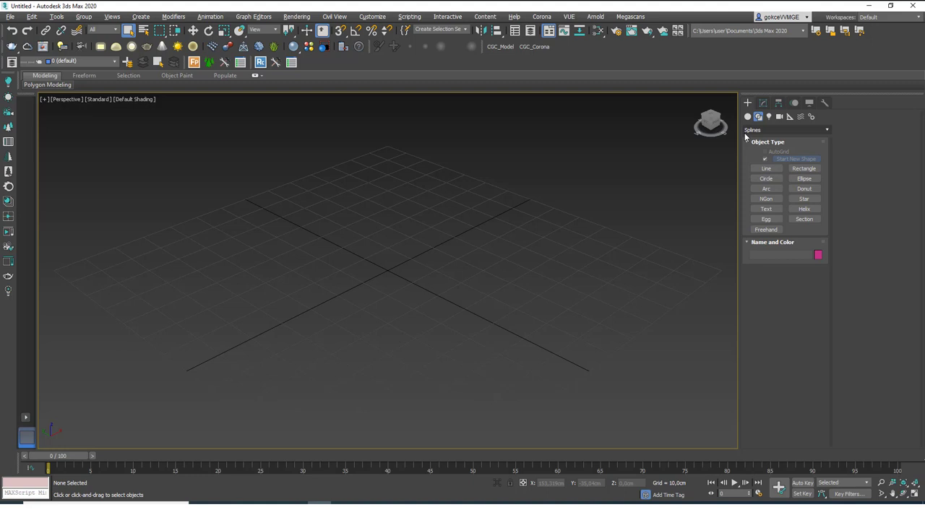
click(762, 168)
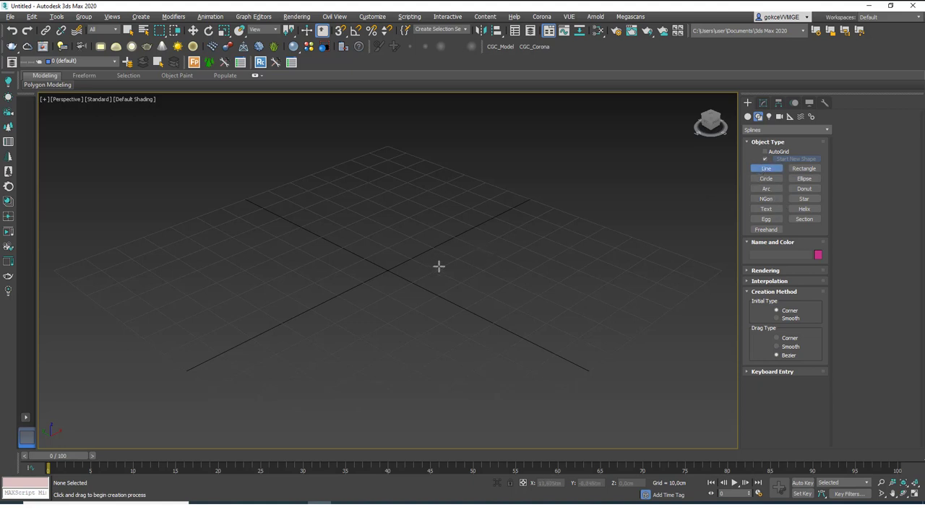
key(t)
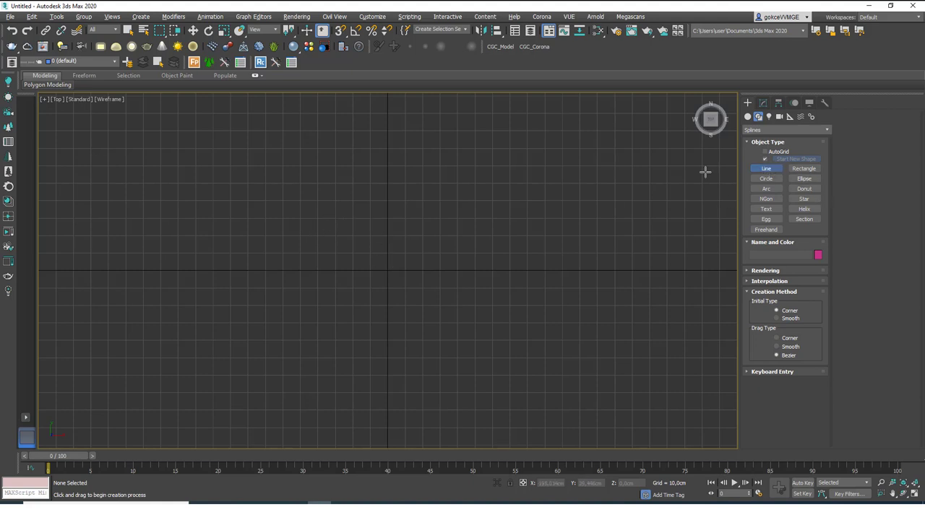
click(281, 209)
click(496, 159)
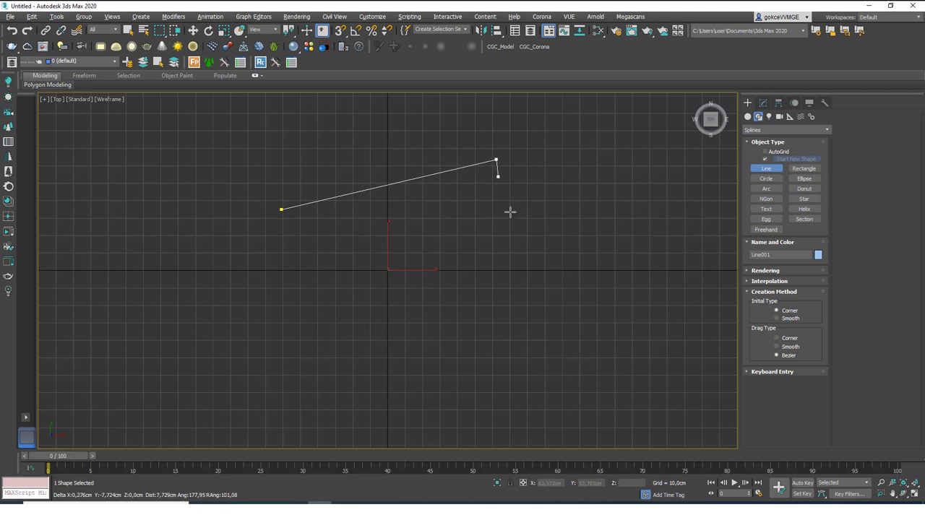
click(561, 282)
click(408, 378)
click(470, 271)
click(401, 230)
click(317, 358)
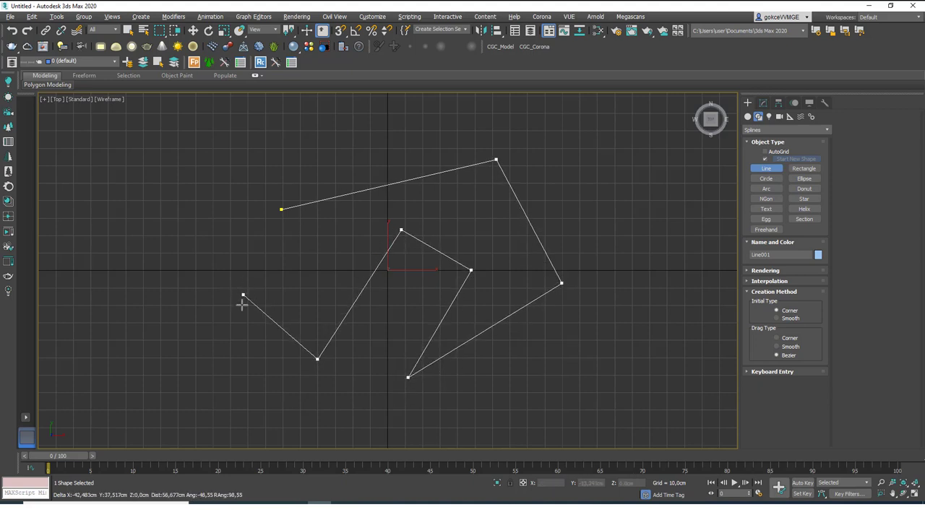
right_click(284, 318)
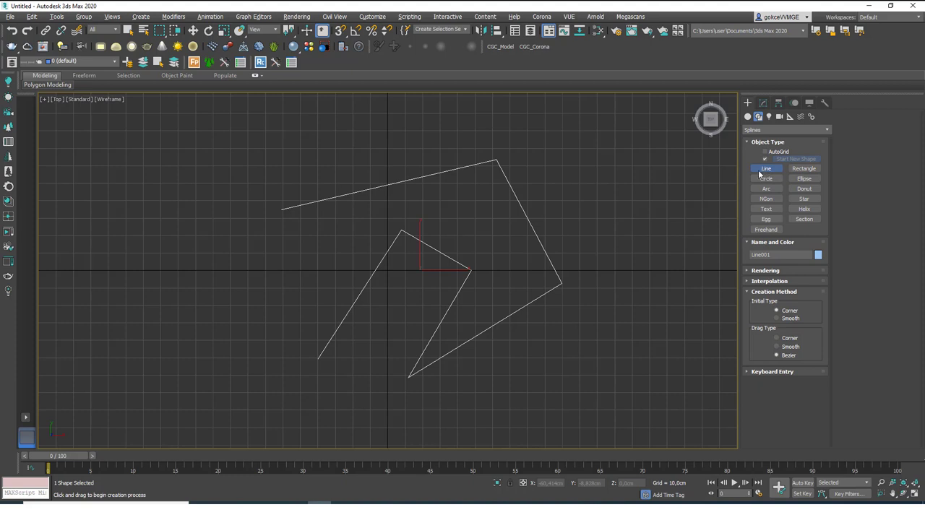
right_click(442, 214)
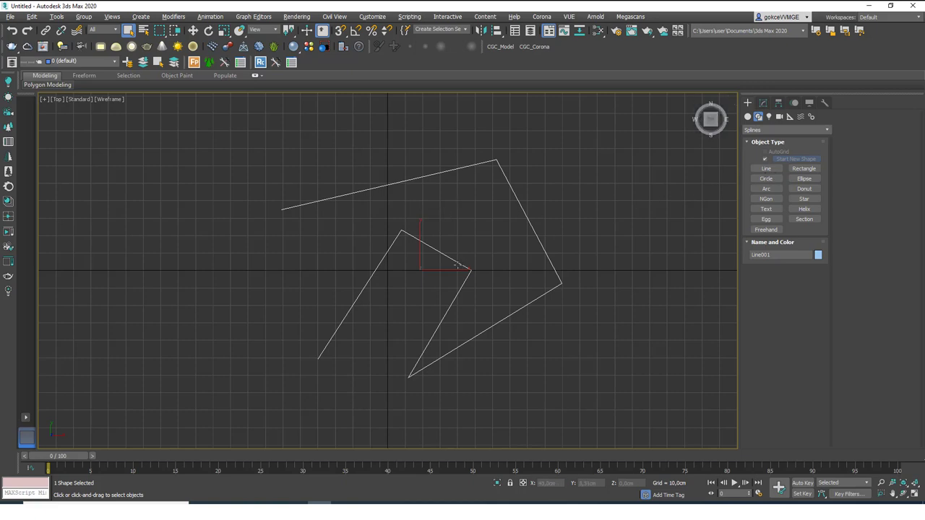
- Apply the Extrude modifier to the open line in the perspective view and set its amount to 33 cm
mouse_move(442, 290)
alt+middle_down()
mouse_move(438, 283)
mouse_move(483, 246)
mouse_move(530, 236)
mouse_move(539, 236)
mouse_move(484, 256)
mouse_move(599, 281)
mouse_move(490, 276)
mouse_move(454, 292)
alt+middle_up()
key(p)
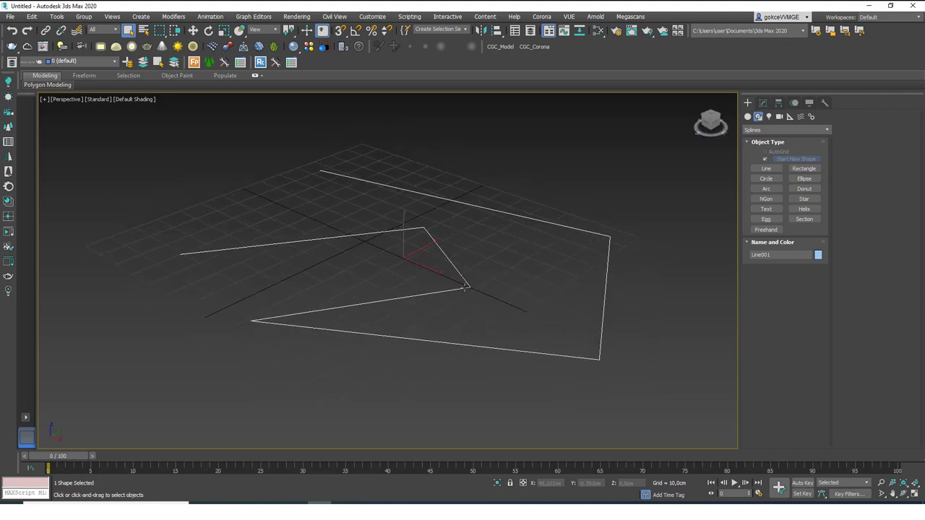
click(763, 103)
click(770, 133)
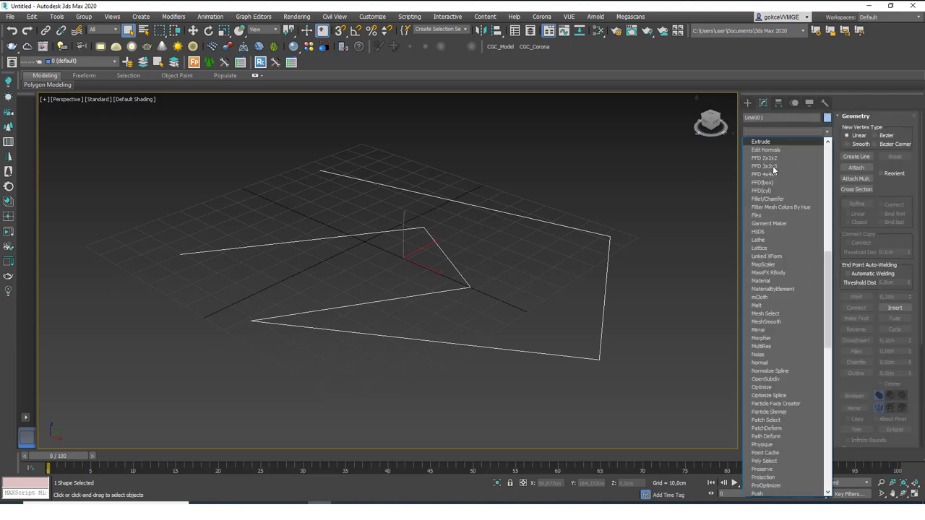
click(770, 144)
drag(812, 246, 811, 215)
alt+middle_drag(490, 247, 477, 259)
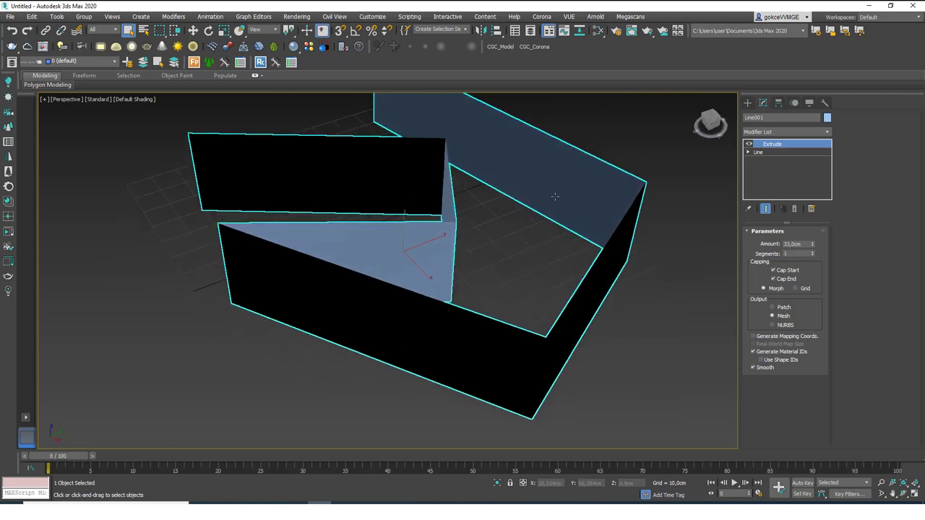
alt+middle_drag(479, 256, 517, 216)
alt+middle_drag(502, 283, 436, 259)
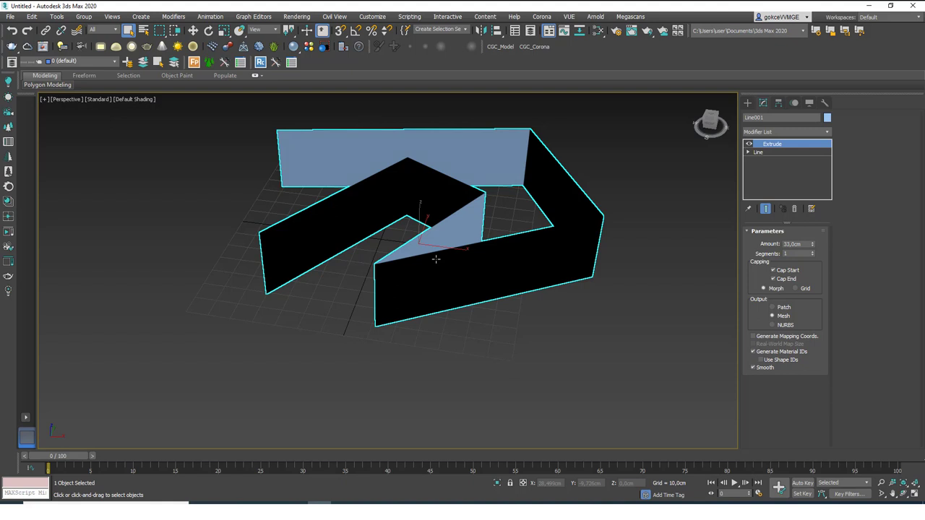
- At the line's vertex level, move the third vertex outward to about X 98.5 cm, Y -17.3 cm
click(769, 151)
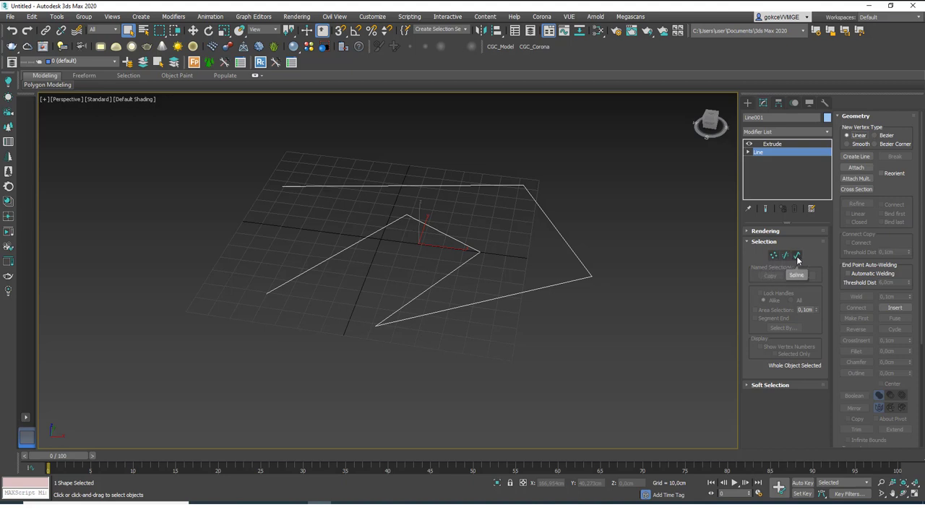
click(773, 256)
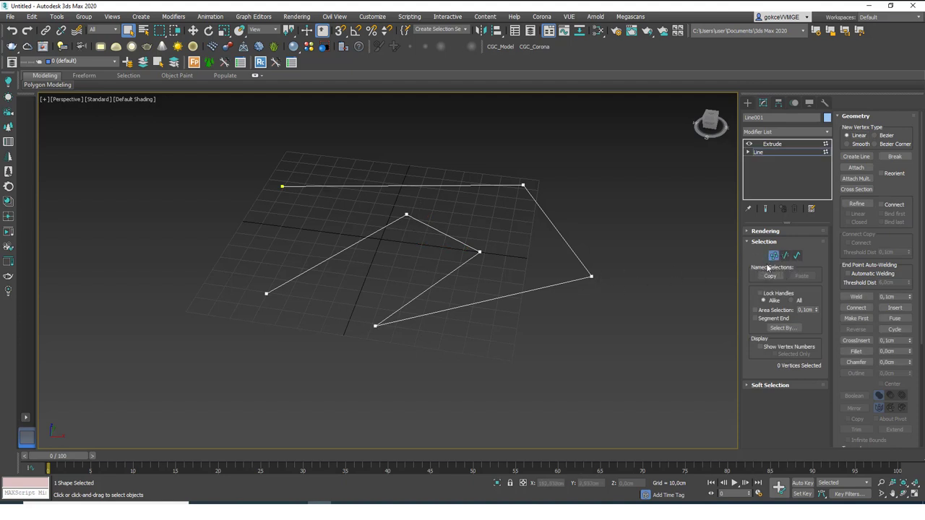
click(591, 277)
alt+middle_drag(585, 307, 601, 289)
key(w)
drag(600, 274, 604, 300)
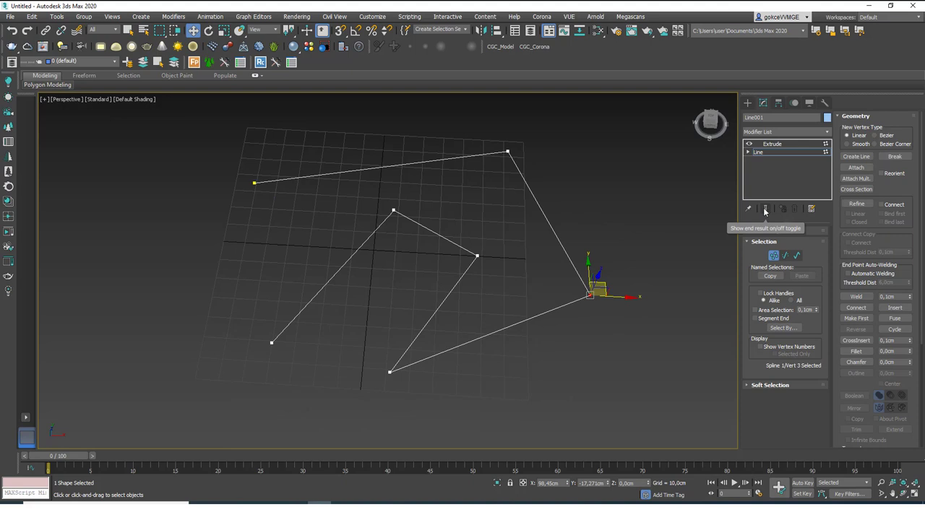
- Show the extruded end result while editing vertices and move the third vertex to about X 111.3 cm, Y -23.7 cm
click(766, 211)
alt+middle_drag(630, 291, 641, 251)
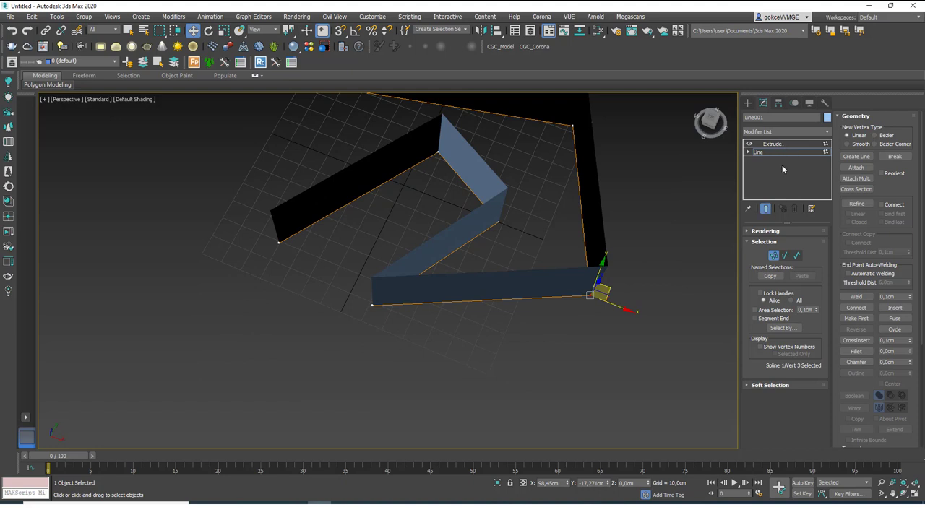
alt+middle_drag(620, 296, 619, 293)
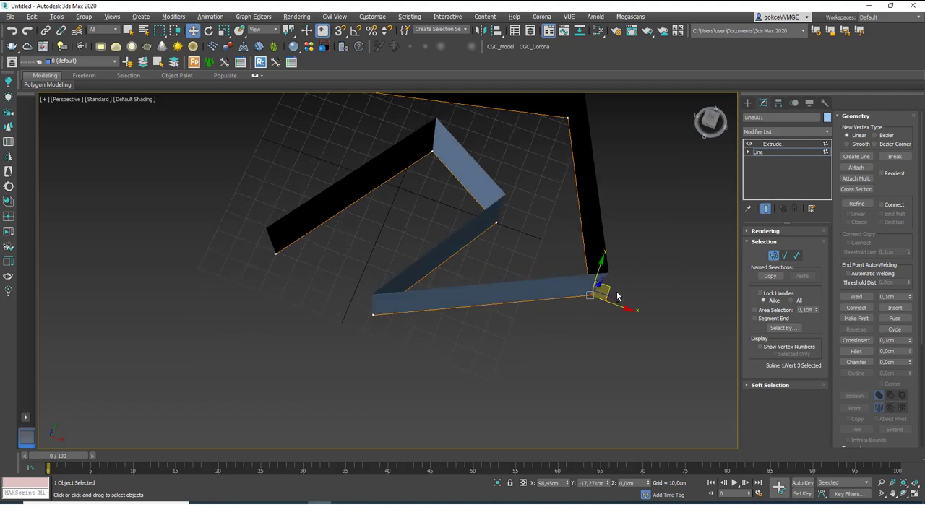
drag(602, 285, 630, 310)
alt+middle_drag(630, 310, 613, 282)
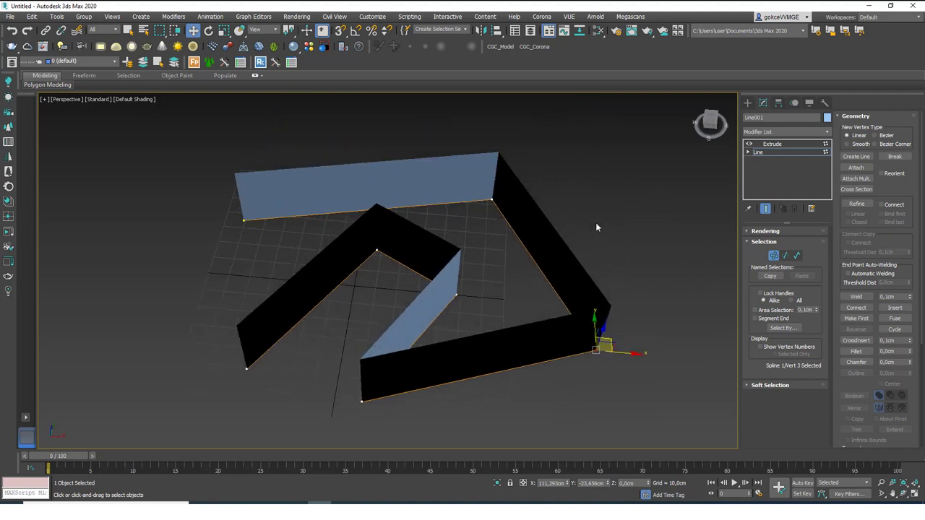
alt+middle_drag(611, 326, 611, 282)
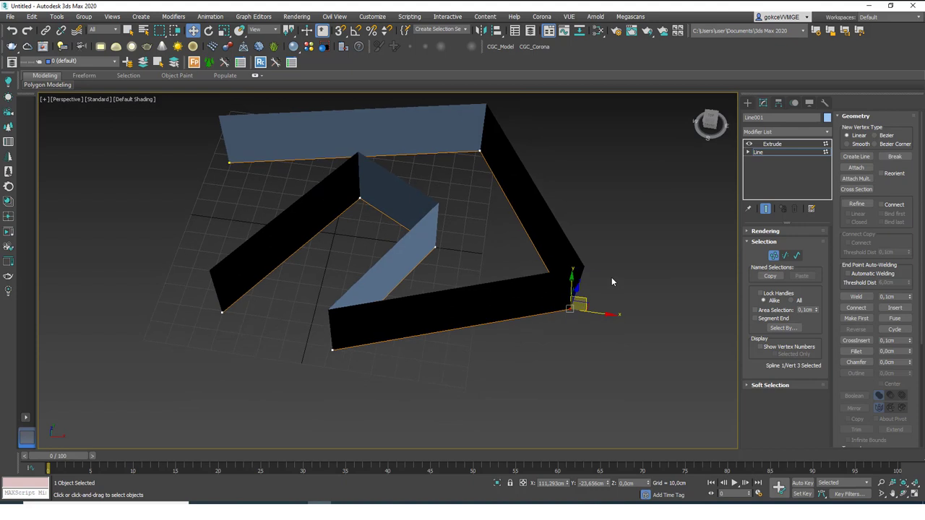
scroll(576, 271, down, 2)
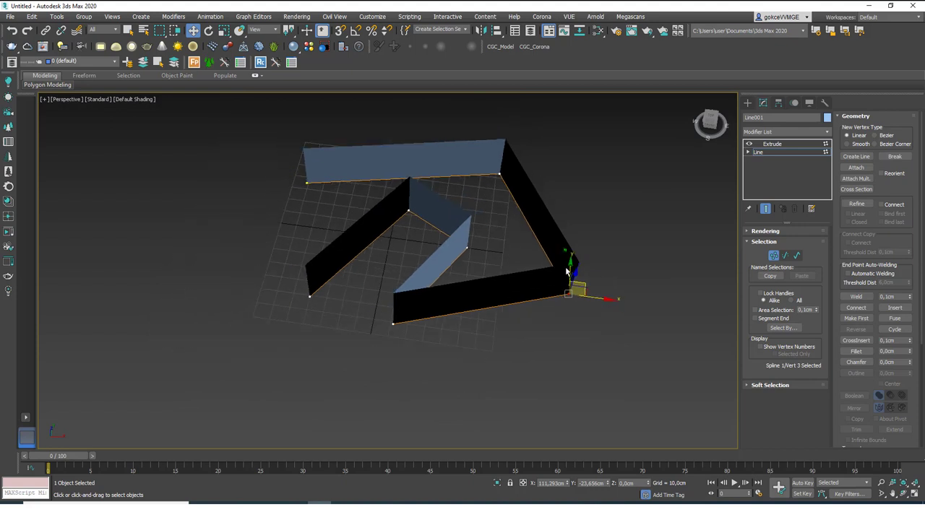
middle_drag(532, 278, 530, 276)
click(792, 144)
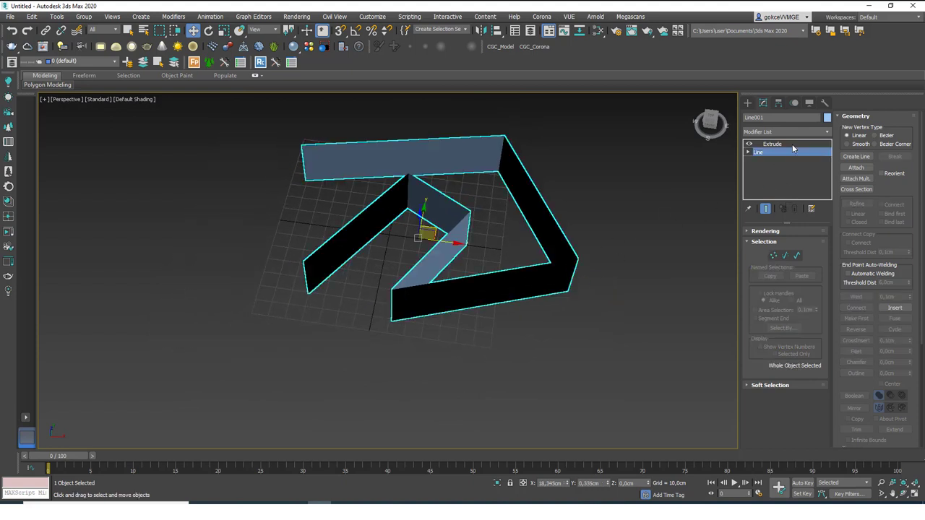
key(Delete)
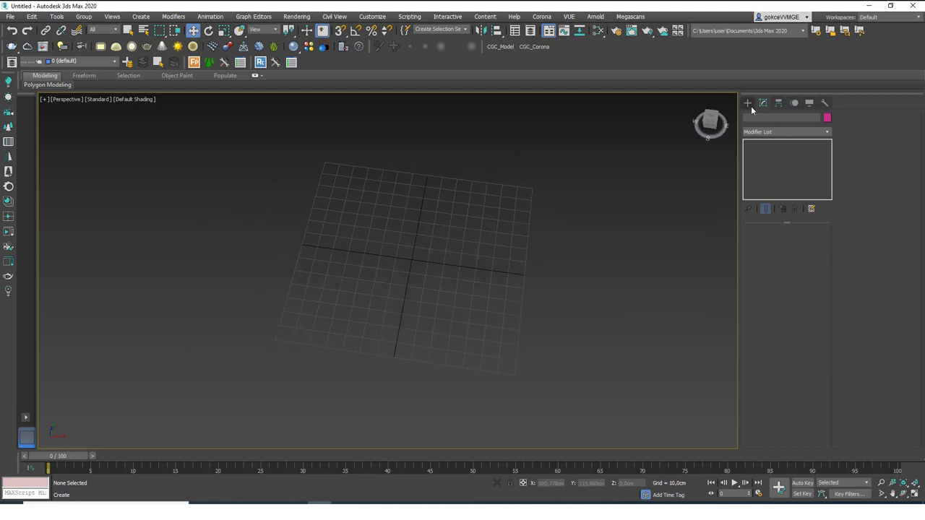
key(ctrl+z)
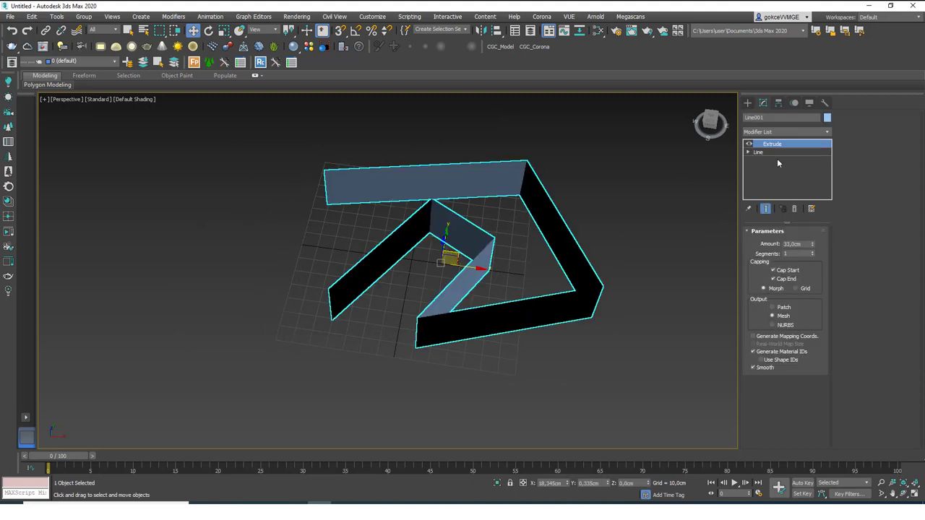
- Delete the line's third vertex, leave vertex editing and delete the whole extruded object
click(778, 153)
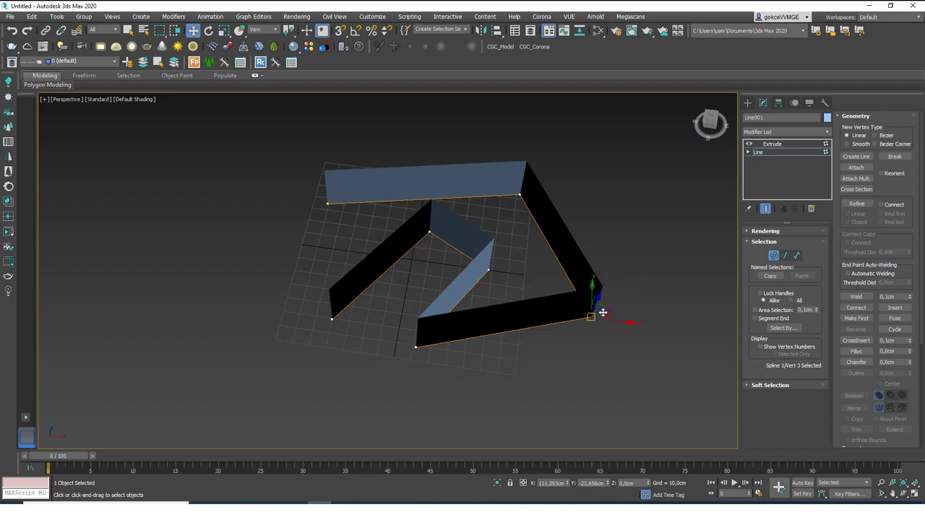
key(Delete)
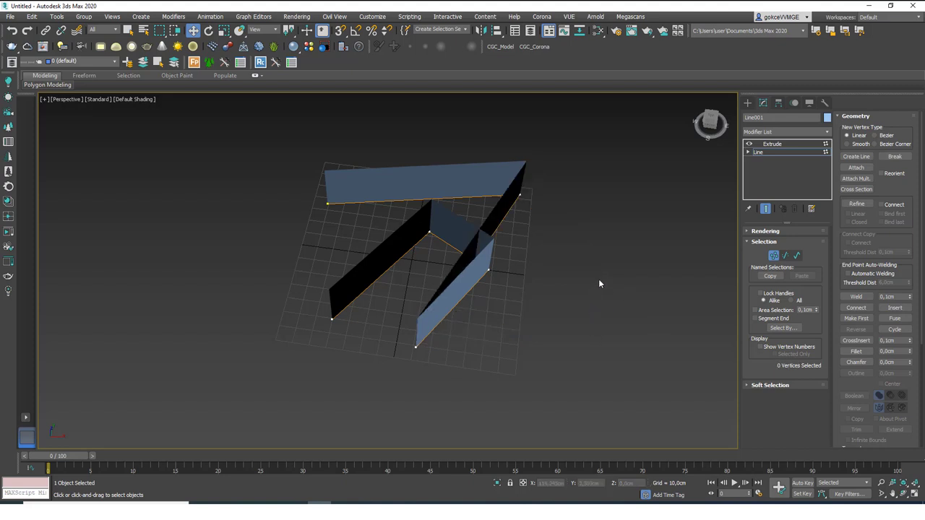
click(785, 152)
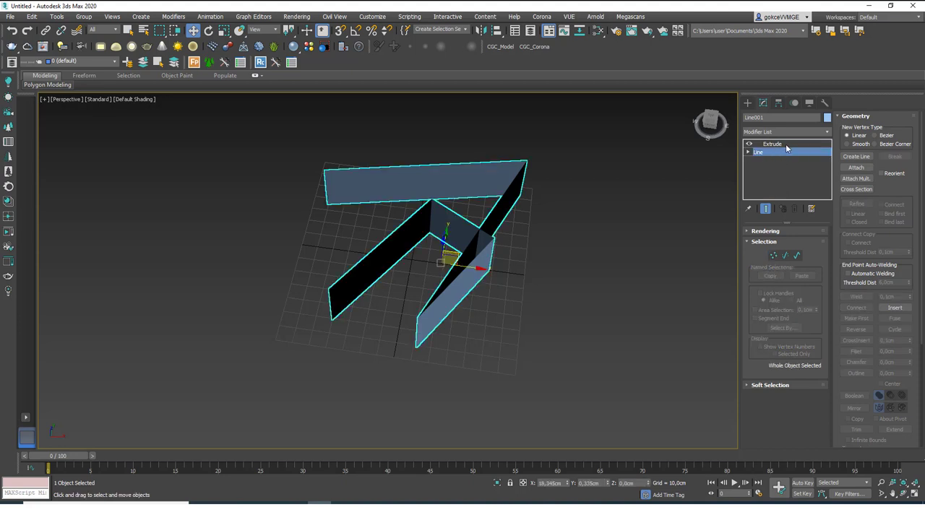
key(Delete)
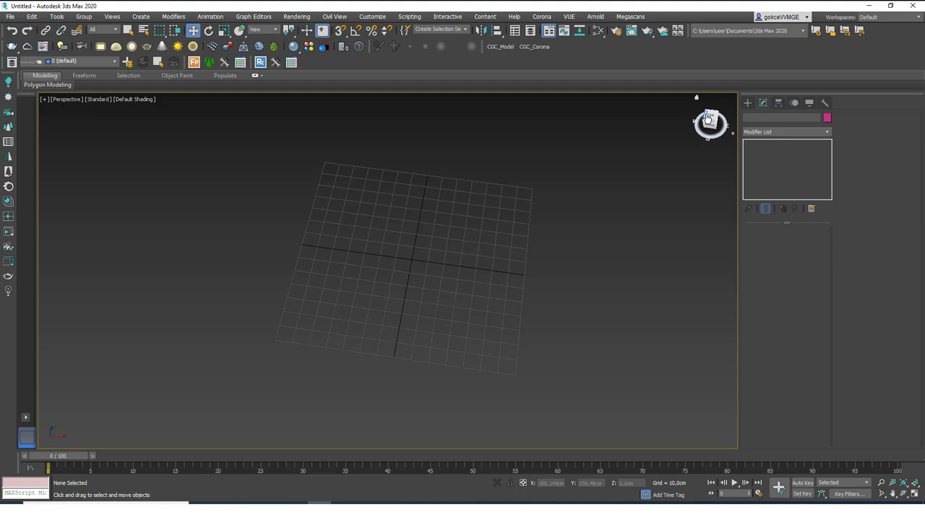
- Draw a six-cornered shape over the grid in the perspective view using the Line tool and close the spline
click(748, 103)
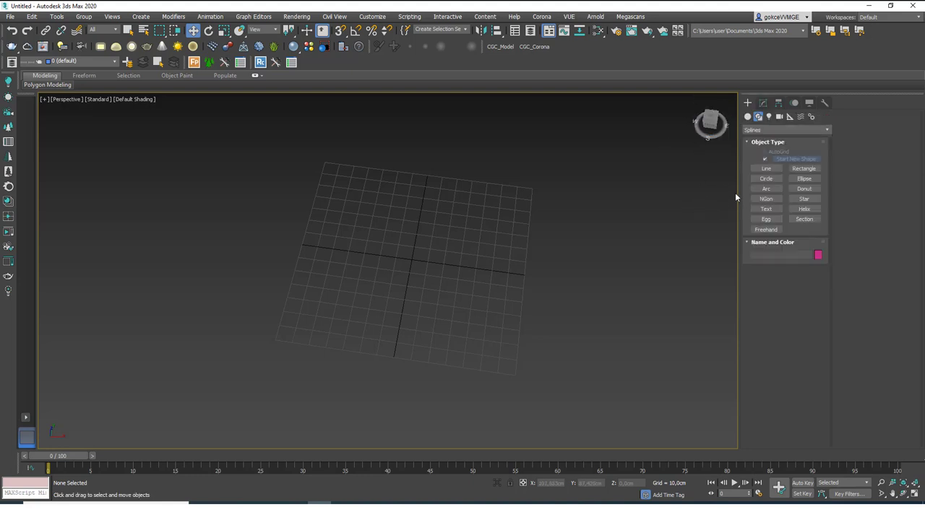
click(765, 168)
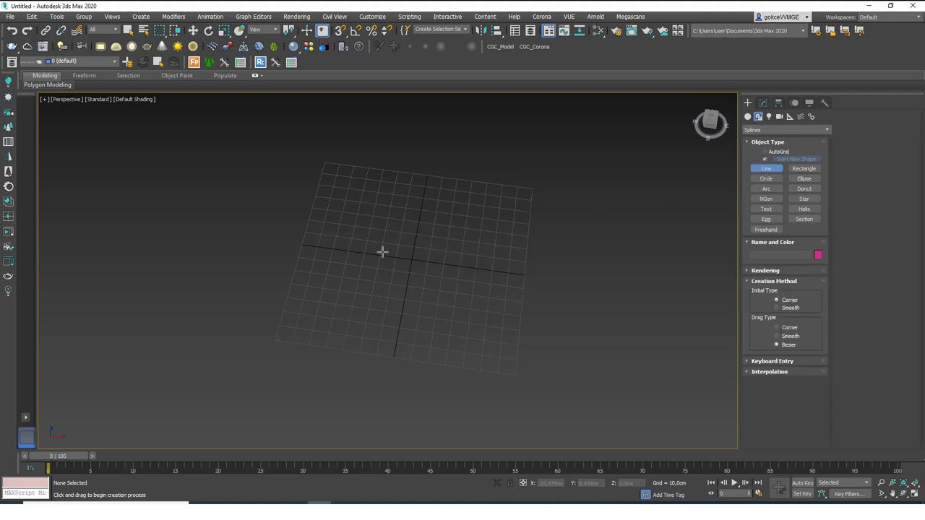
click(329, 255)
click(526, 166)
click(604, 284)
click(474, 393)
click(492, 281)
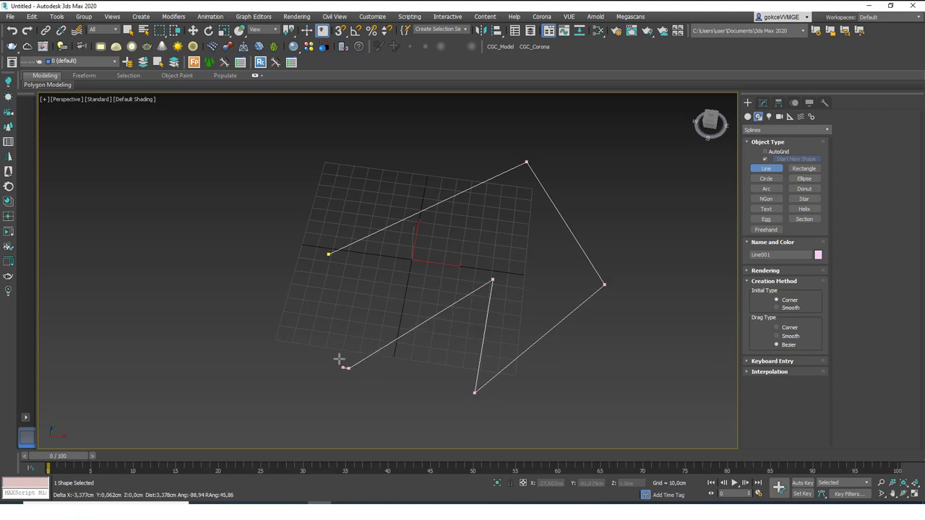
click(328, 254)
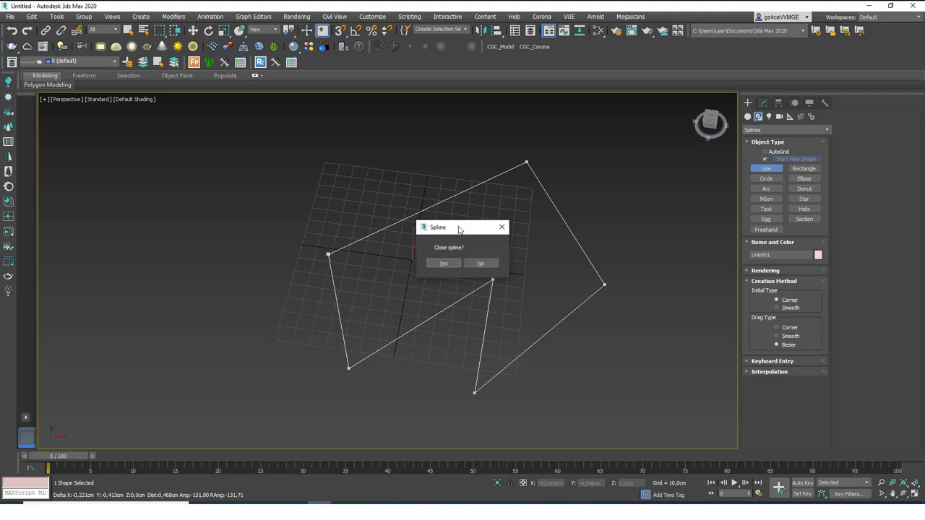
drag(408, 147, 392, 142)
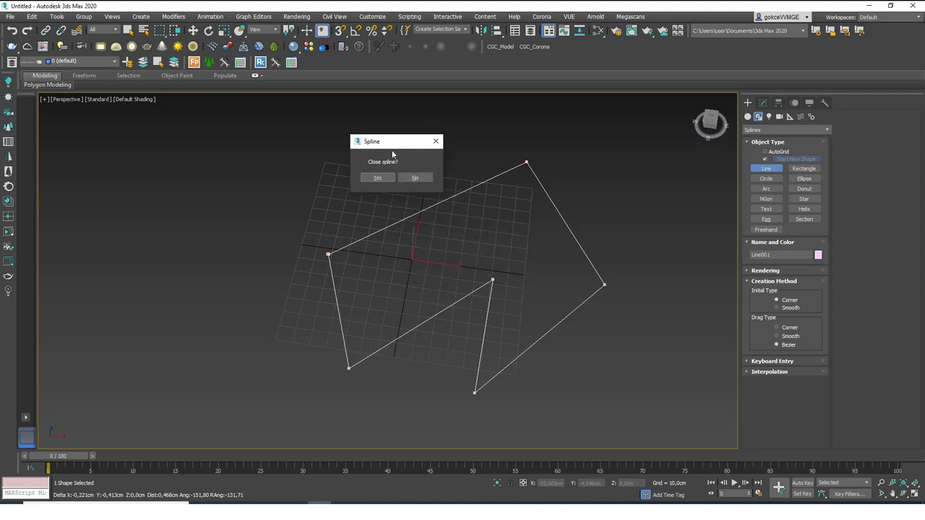
click(366, 178)
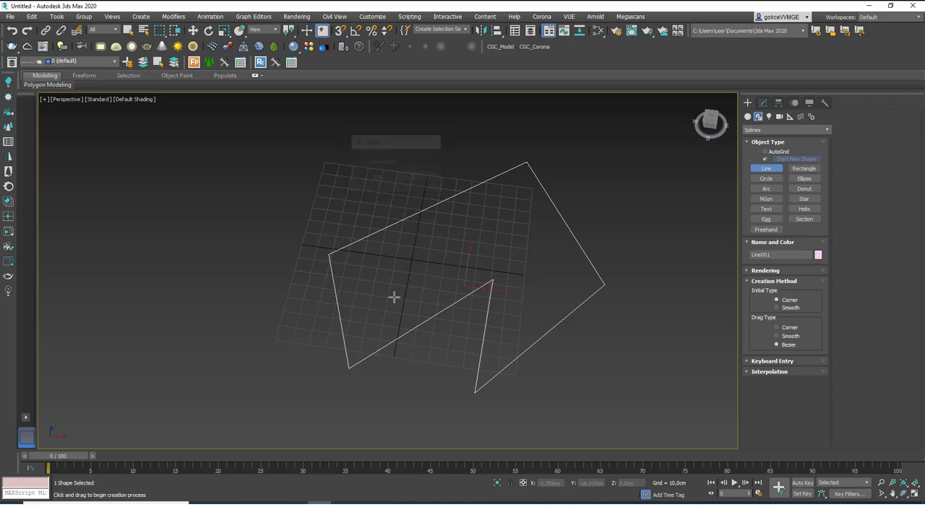
right_click(409, 264)
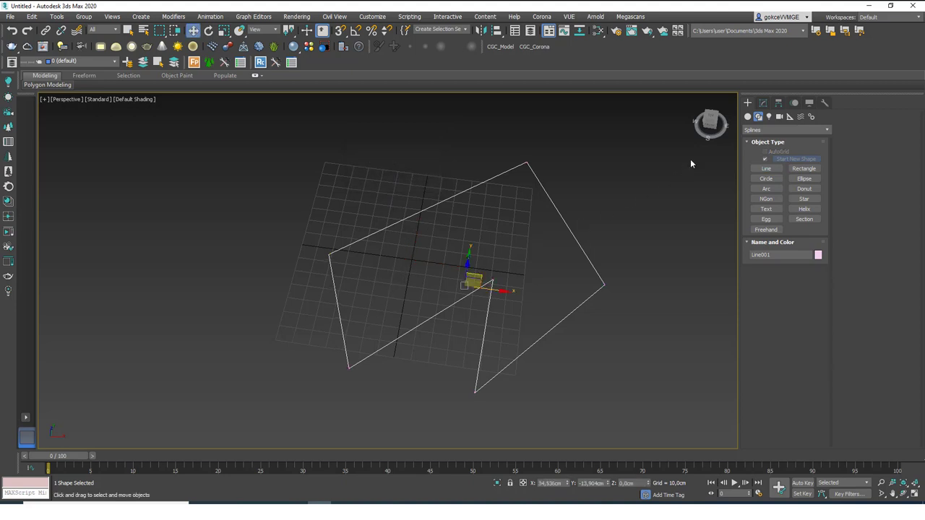
- Apply the Extrude modifier to the closed spline with an amount of 33 cm
click(763, 102)
click(784, 131)
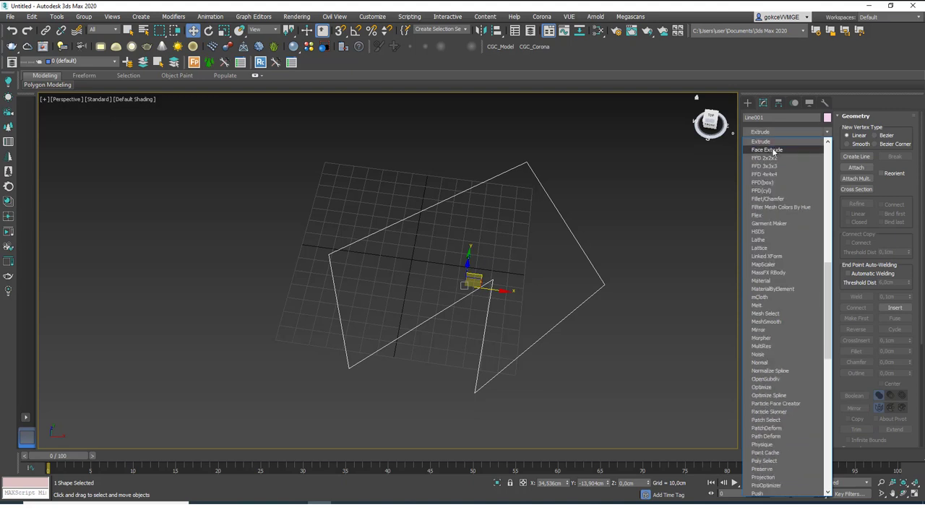
click(761, 141)
alt+middle_drag(462, 260, 530, 252)
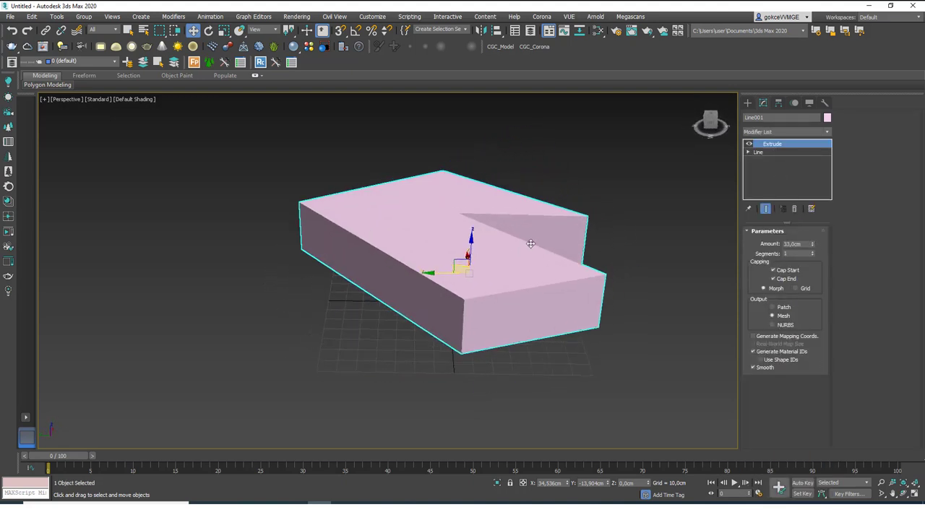
- Show the extruded end result while editing the line's vertices and move vertex 6 to about X 14.7 cm, Y 15.6 cm
click(759, 153)
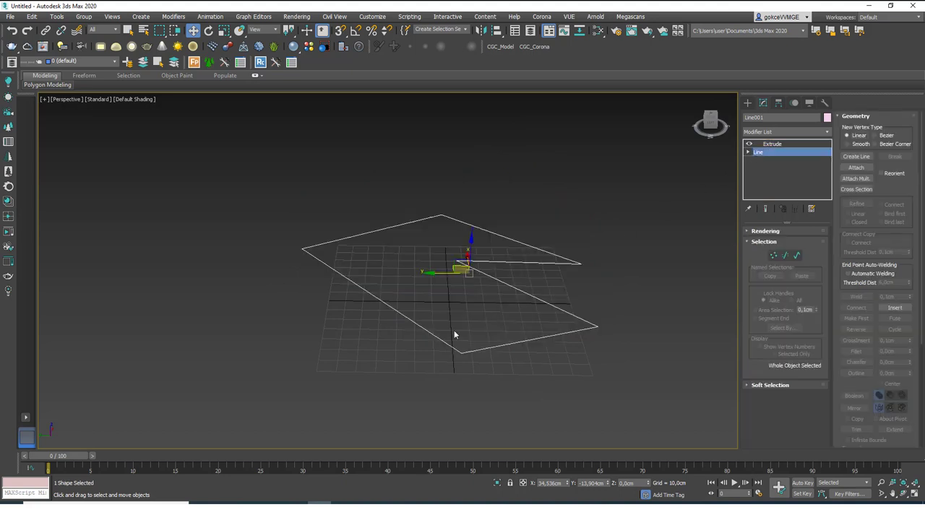
click(766, 210)
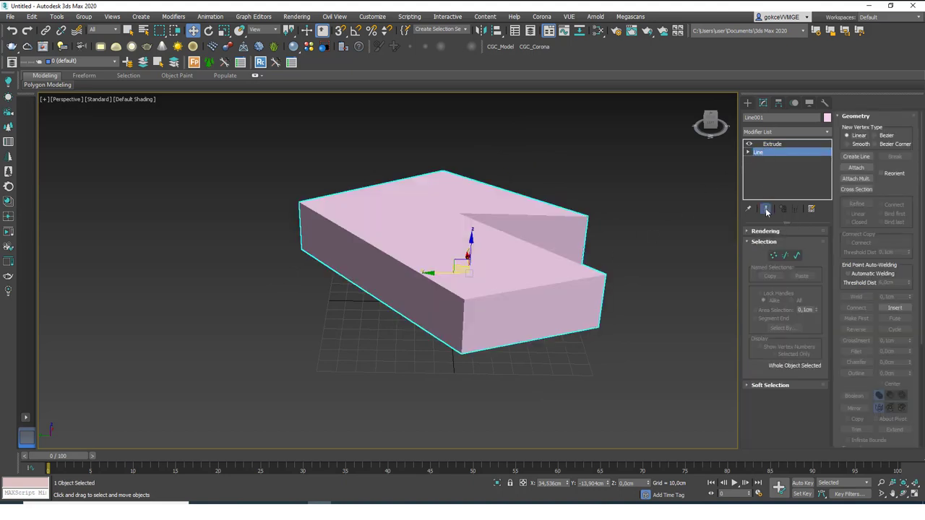
click(774, 257)
click(597, 326)
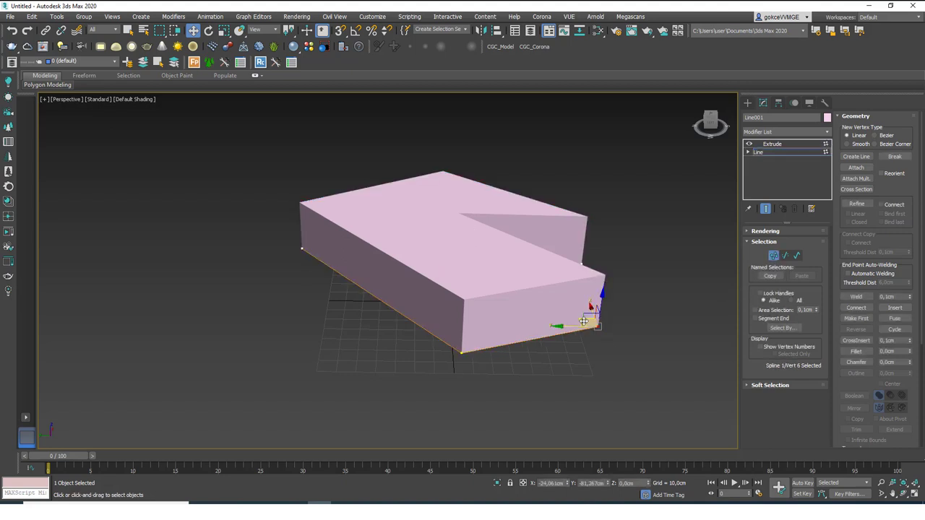
drag(587, 323, 419, 280)
alt+middle_drag(486, 262, 477, 282)
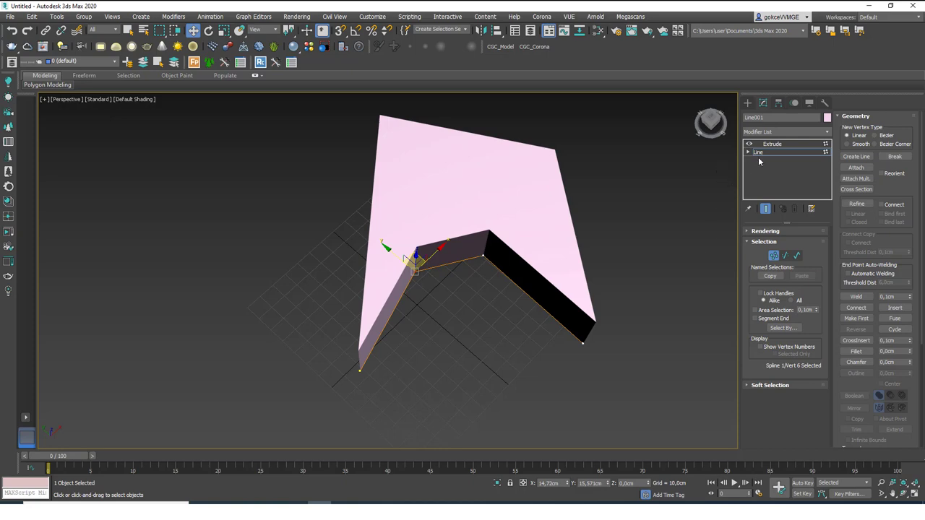
- Switch to segment editing and move the line's third segment outward to about X 131.7 cm, Y -32.7 cm
alt+middle_drag(469, 266, 442, 253)
key(2)
click(510, 335)
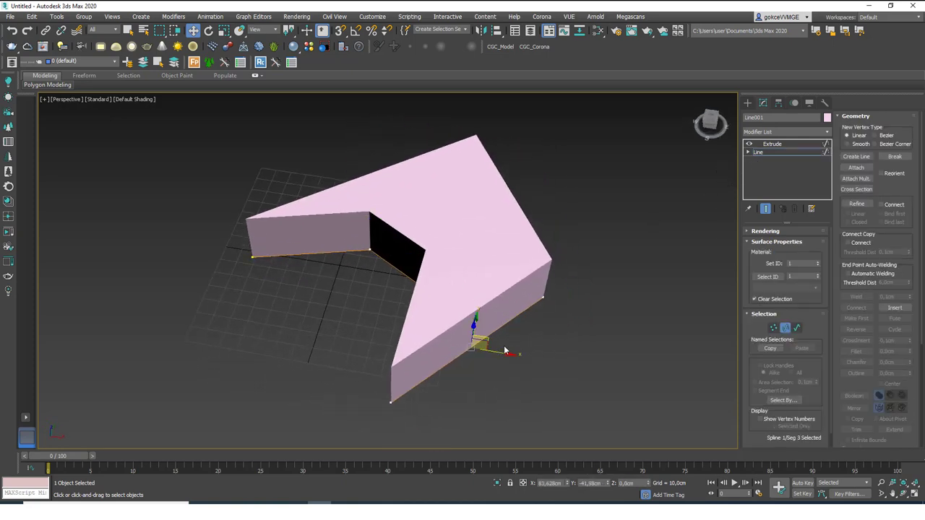
drag(490, 341, 639, 232)
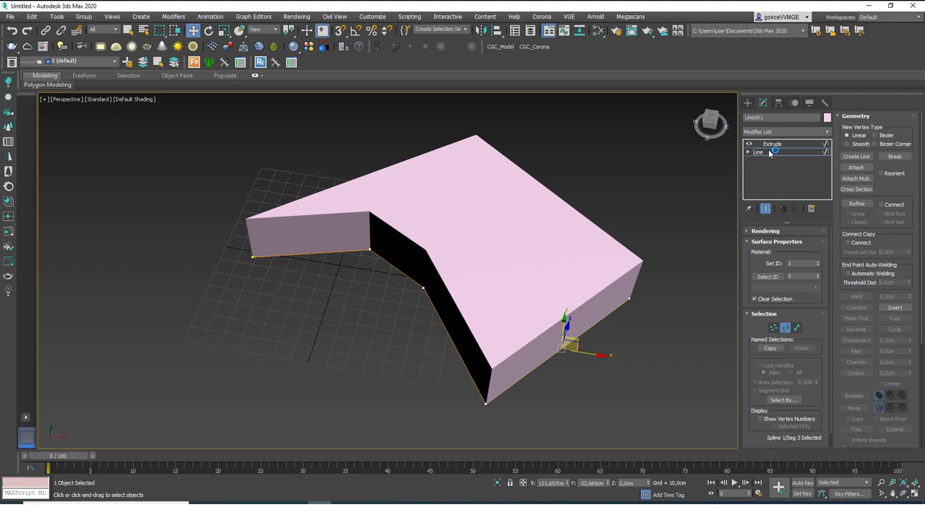
- Hide the extruded end result, select the whole closed spline at spline level and create an outward outline around it
click(768, 209)
alt+middle_drag(506, 302, 488, 316)
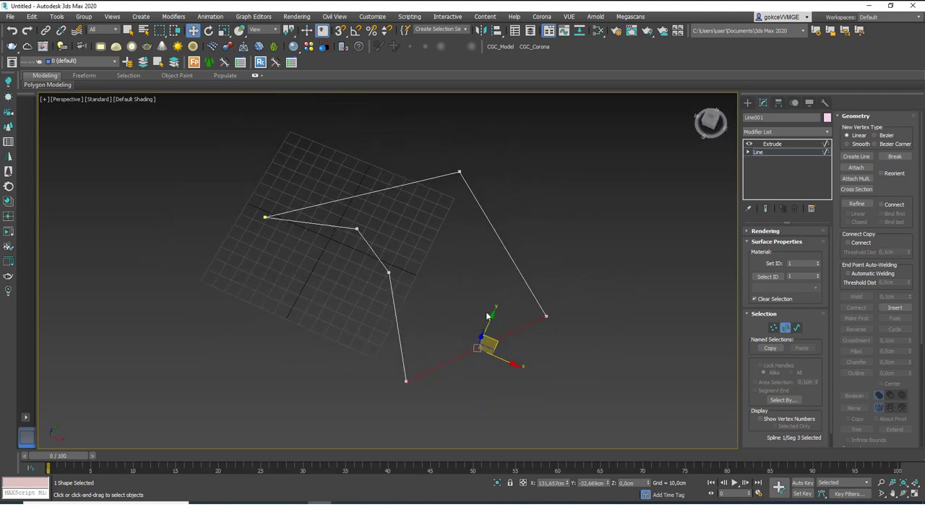
click(796, 327)
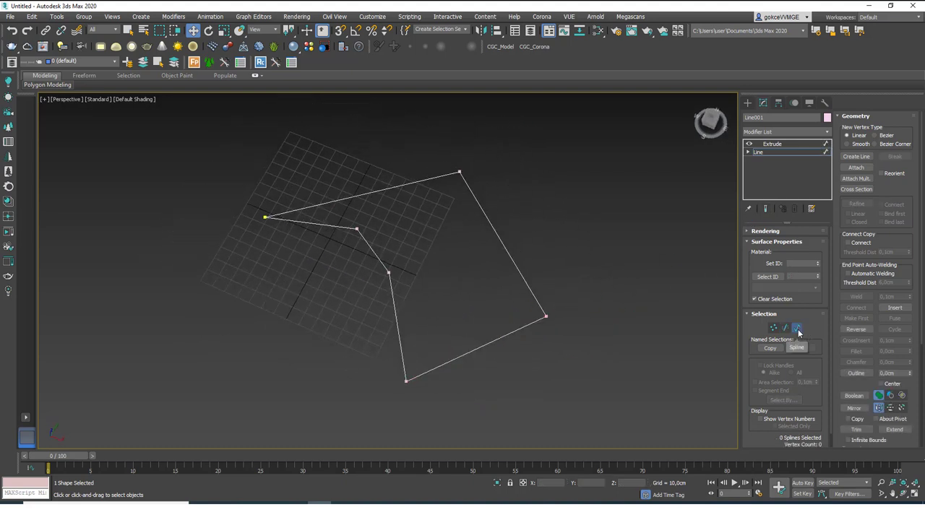
click(532, 287)
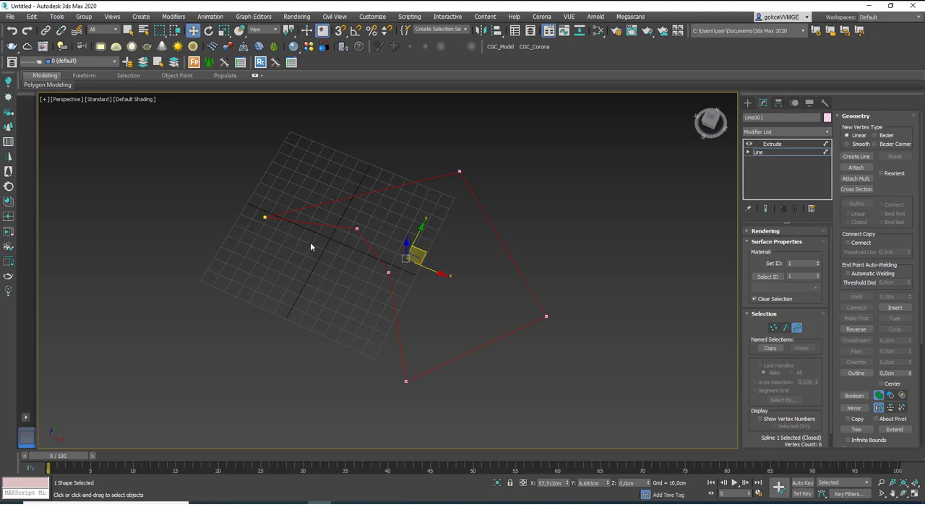
scroll(872, 311, down, 3)
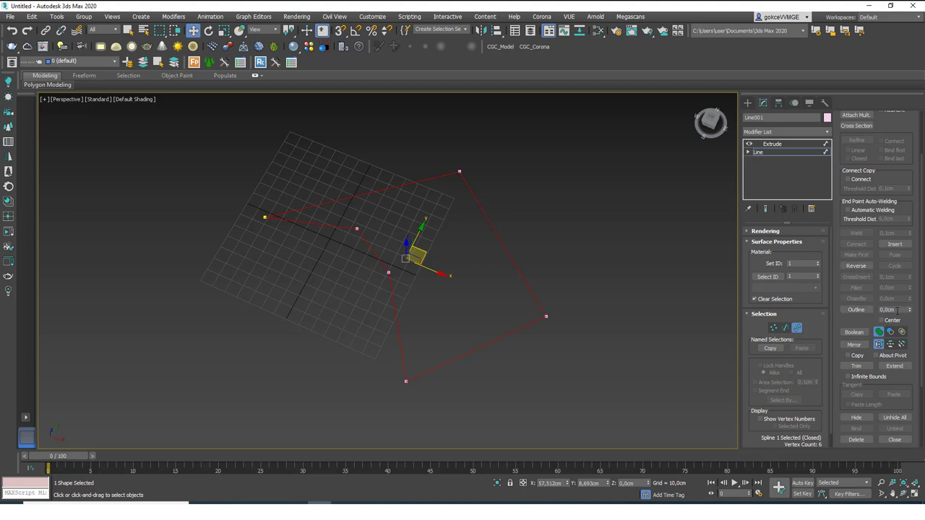
drag(911, 312, 912, 304)
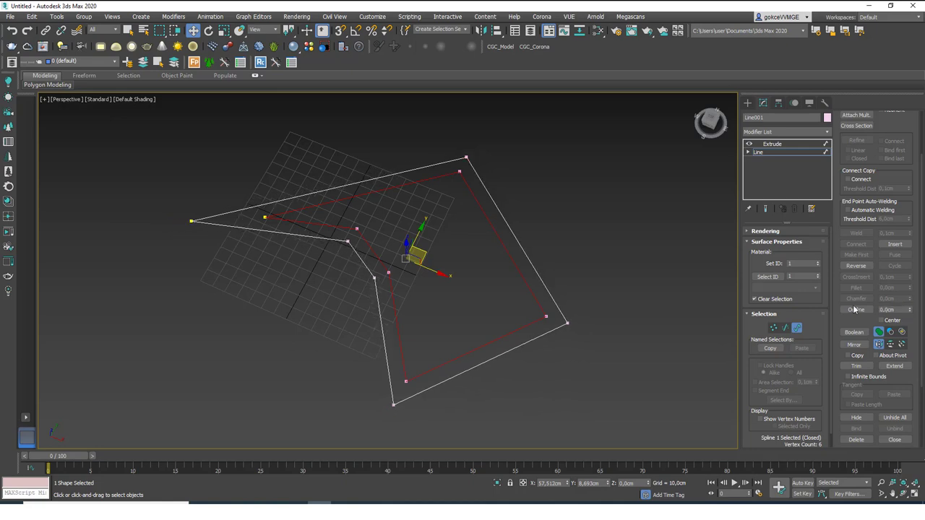
- Return to the Extrude modifier to inspect the outlined spline as a hollow form and delete the object
click(780, 153)
click(787, 145)
alt+middle_drag(505, 301, 534, 319)
scroll(500, 244, down, 3)
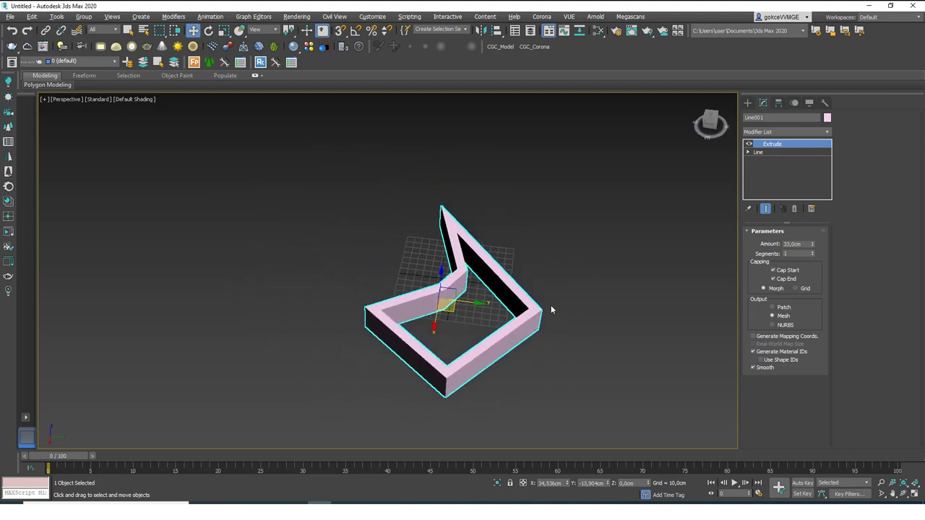
key(Delete)
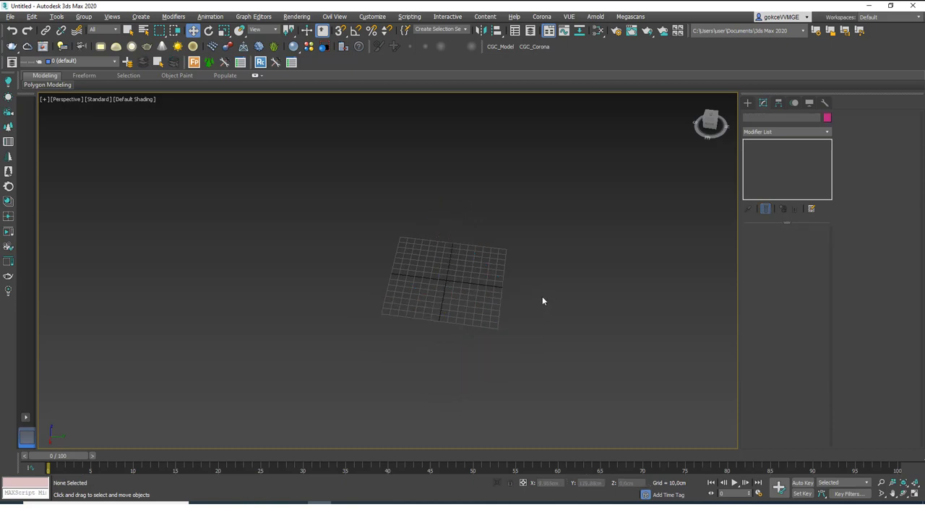
- Draw a closed L-shaped spline with six corners in the Top view using the Line tool and leave the tool
key(t)
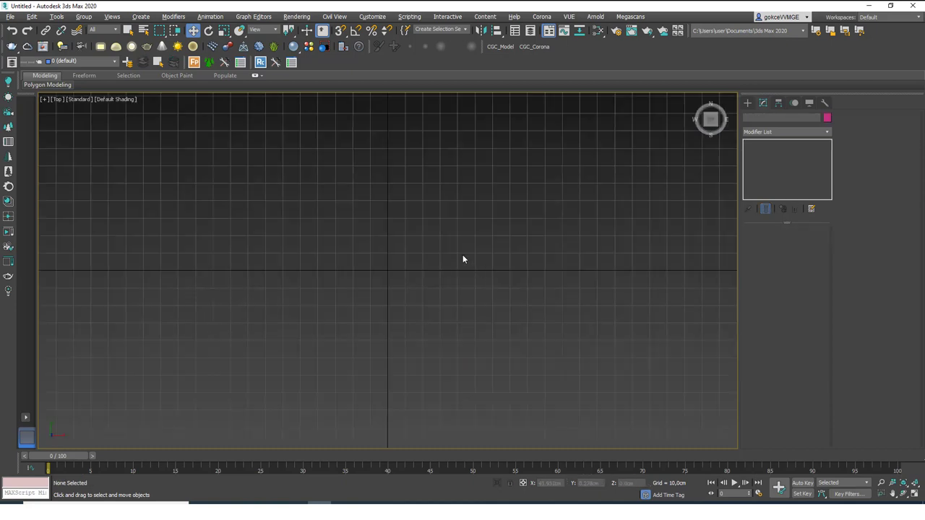
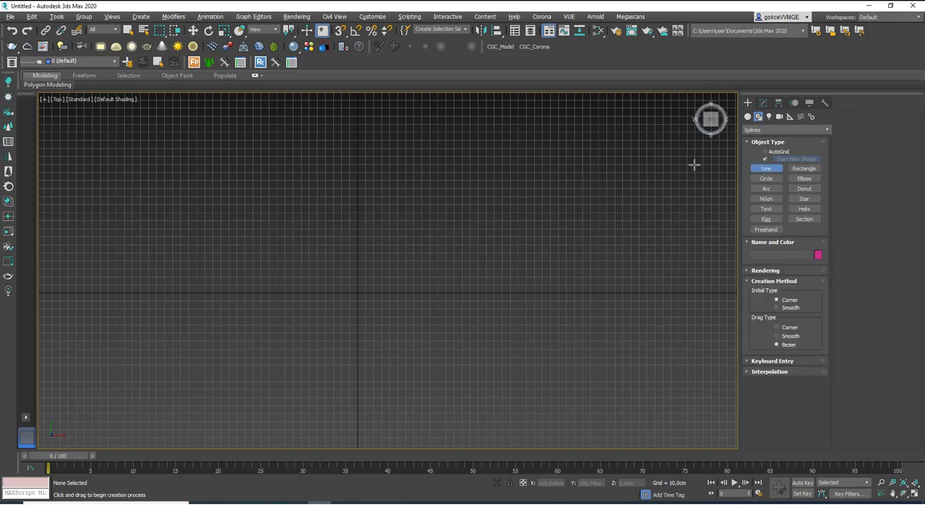
middle_drag(393, 253, 364, 279)
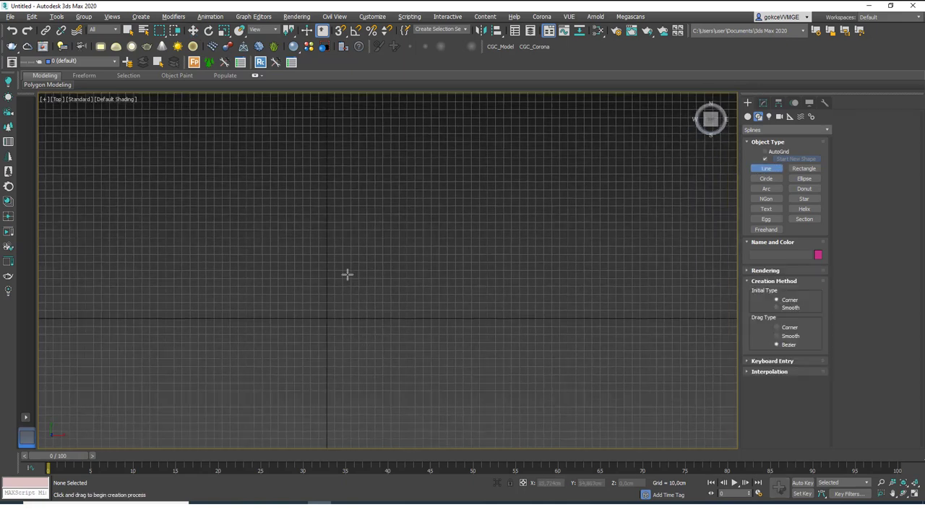
click(382, 270)
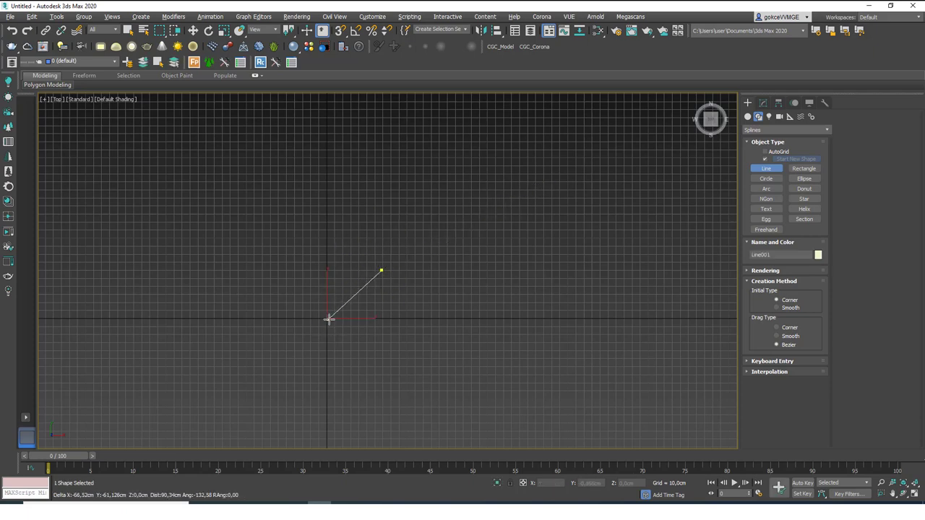
middle_drag(453, 251, 397, 347)
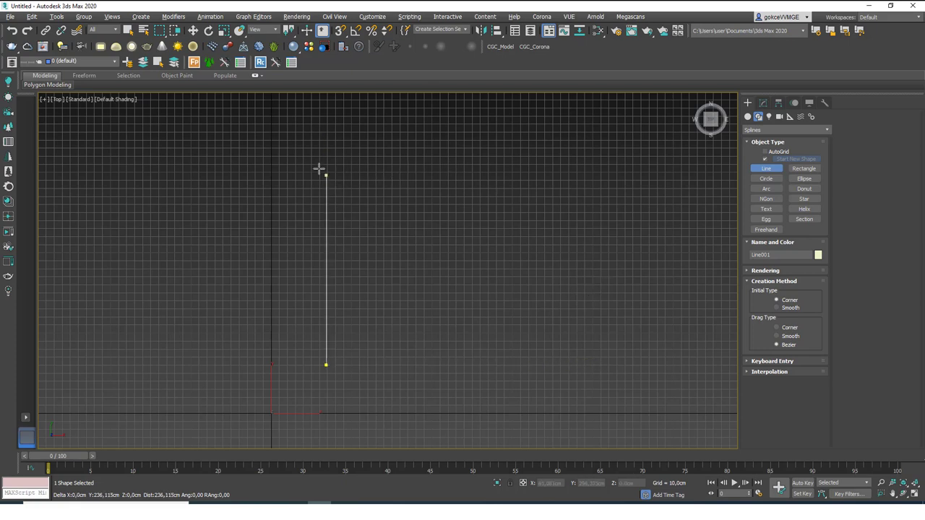
click(326, 136)
click(466, 136)
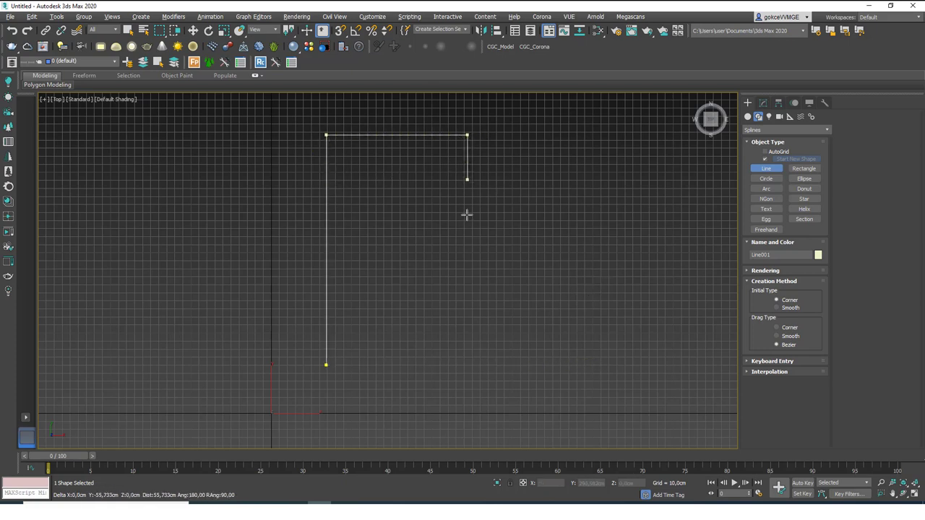
click(467, 242)
click(579, 242)
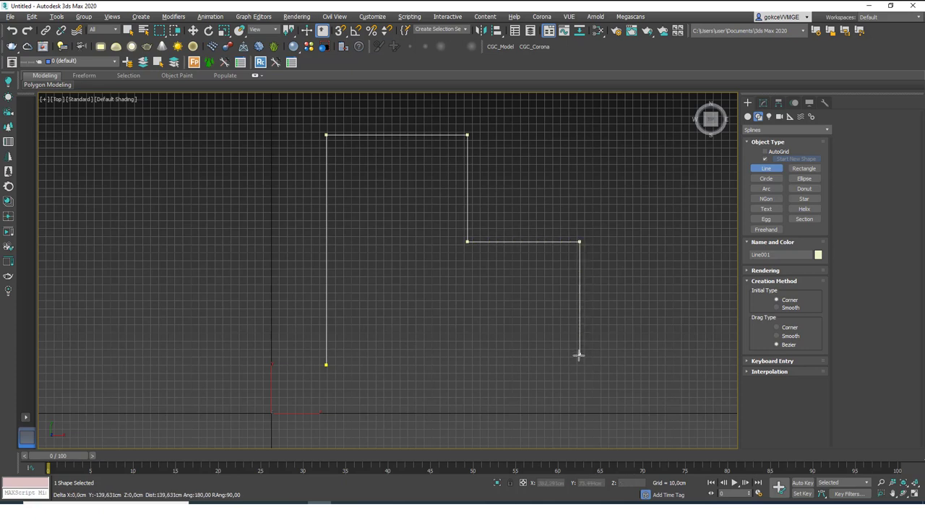
click(579, 356)
click(328, 366)
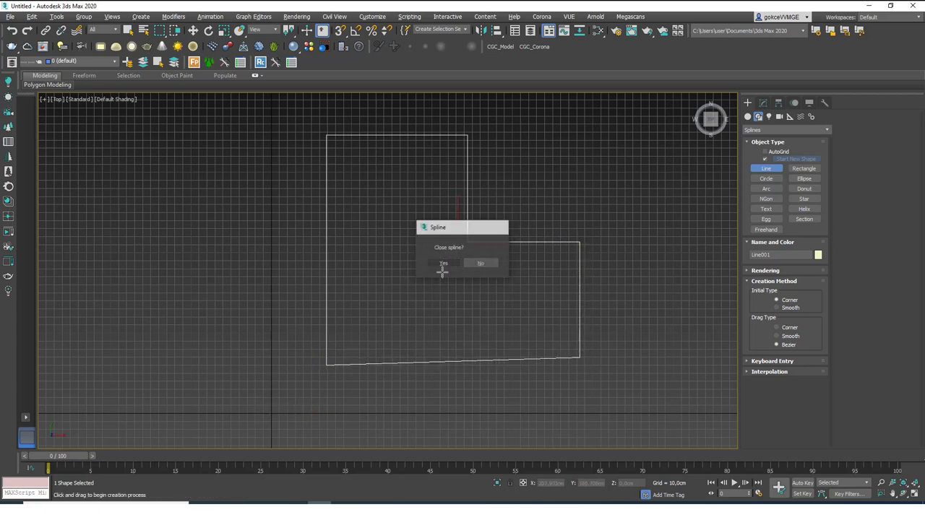
click(444, 263)
middle_drag(500, 293, 480, 282)
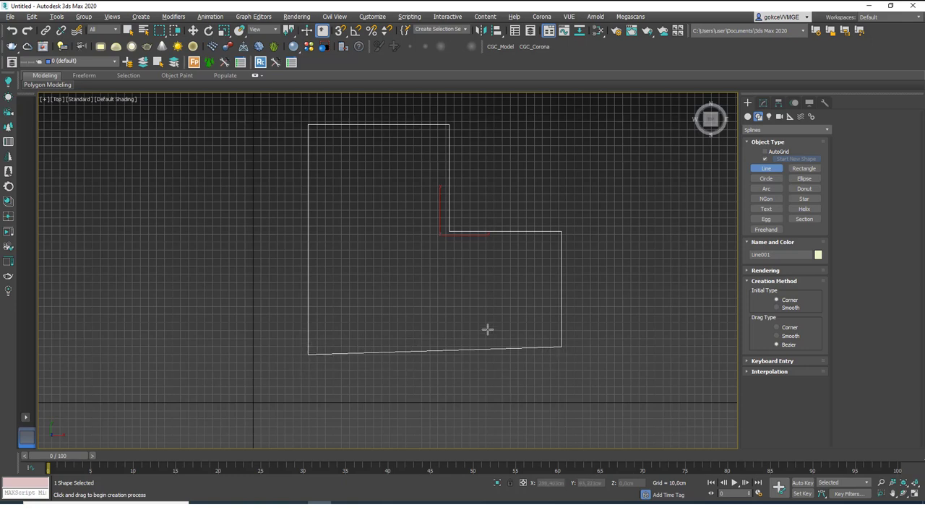
key(w)
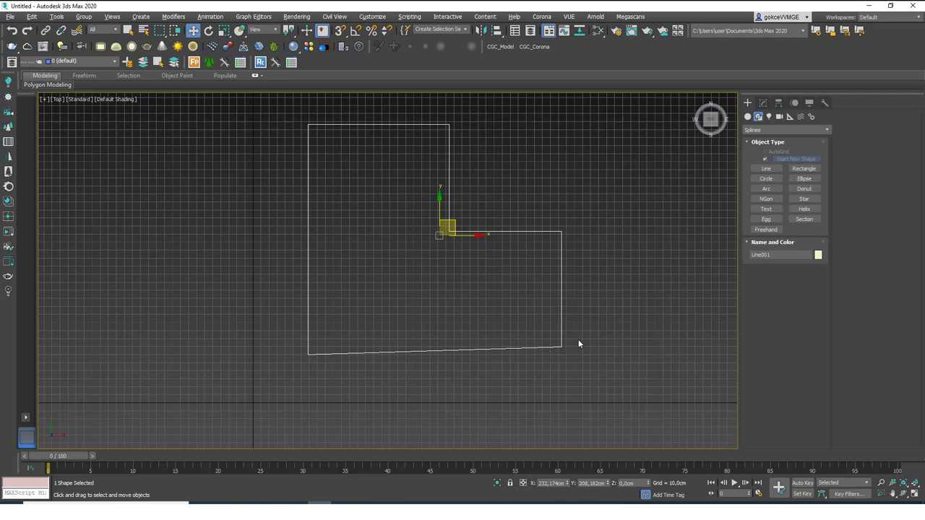
- Straighten the L-shape's bottom edge by copying the lower-left vertex's Y coordinate, 59.961 cm, to the lower-right vertex
middle_drag(578, 344, 560, 335)
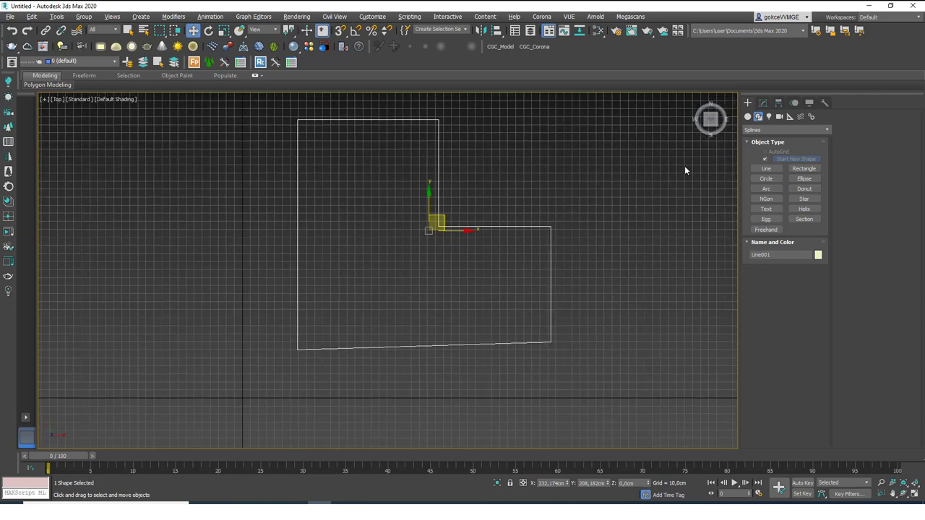
click(763, 102)
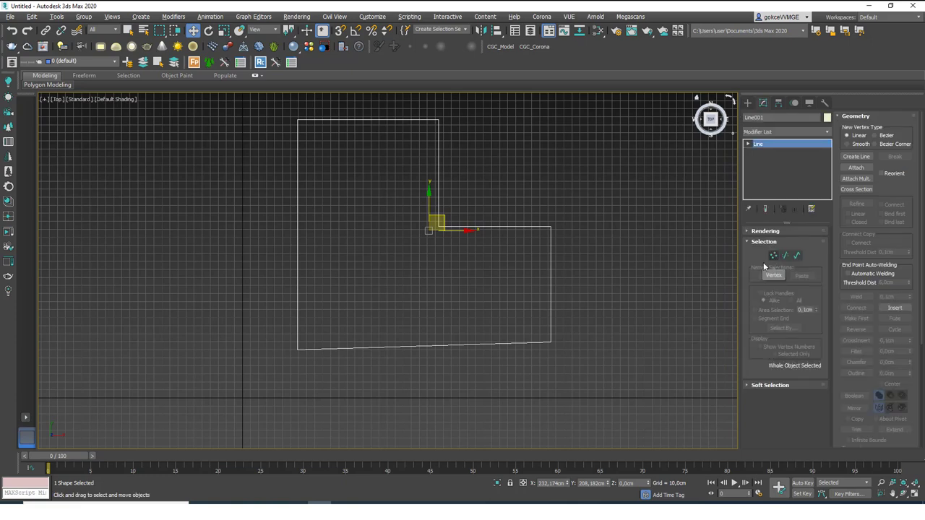
click(772, 256)
drag(537, 328, 578, 380)
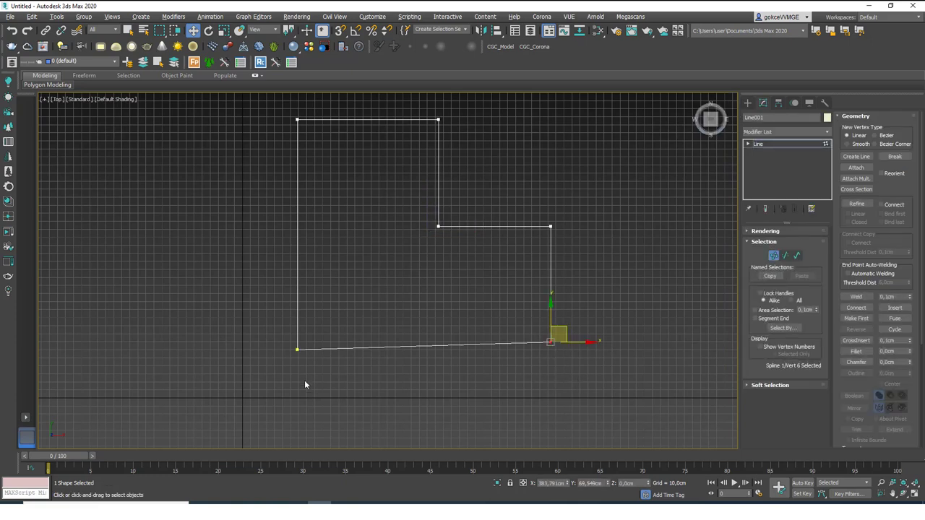
click(296, 352)
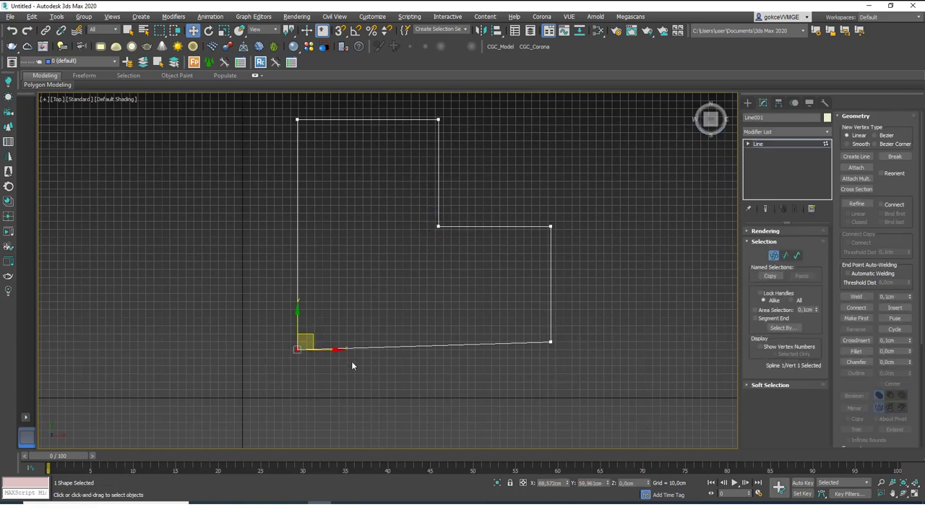
double_click(594, 482)
key(ctrl+c)
click(550, 342)
double_click(594, 483)
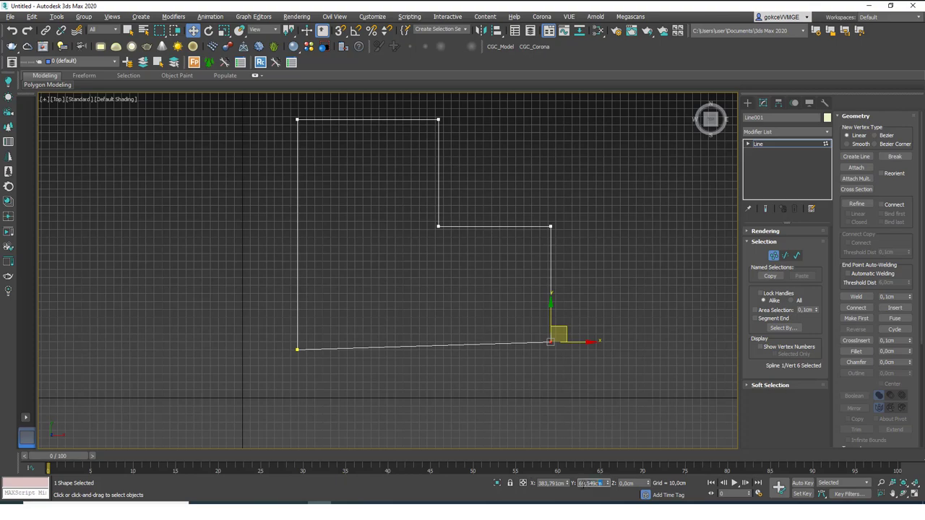
key(ctrl+v)
key(Return)
middle_drag(513, 343, 515, 326)
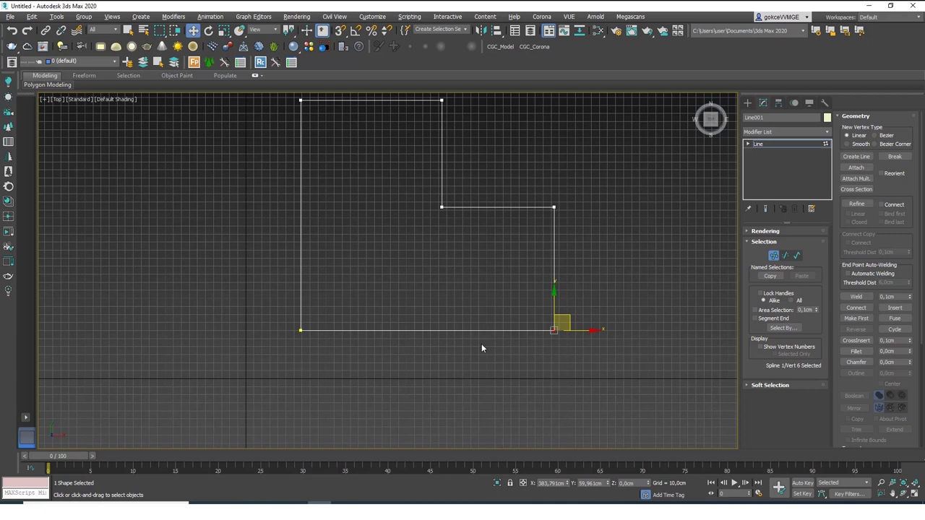
middle_drag(621, 295, 621, 310)
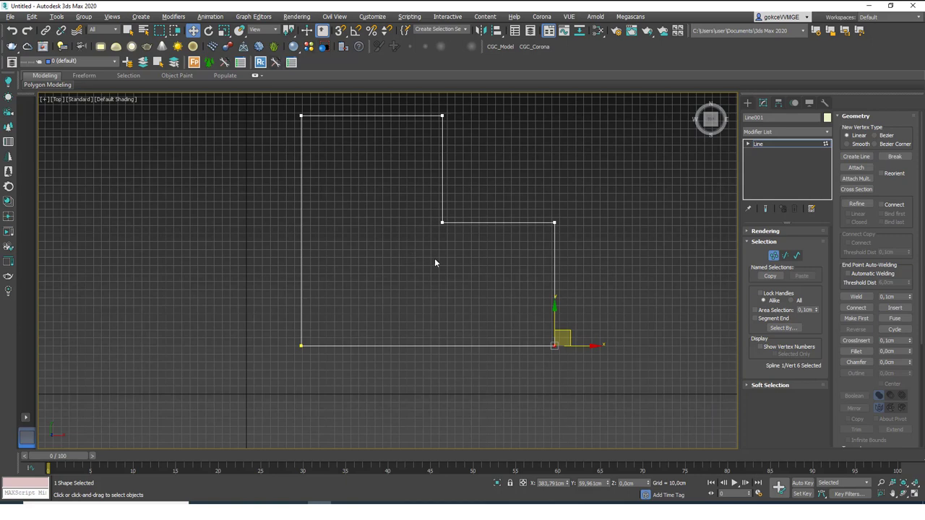
- Outline the entire L-shaped spline by 10 cm at spline level, clear the selection and leave spline editing
middle_drag(435, 259, 437, 252)
key(3)
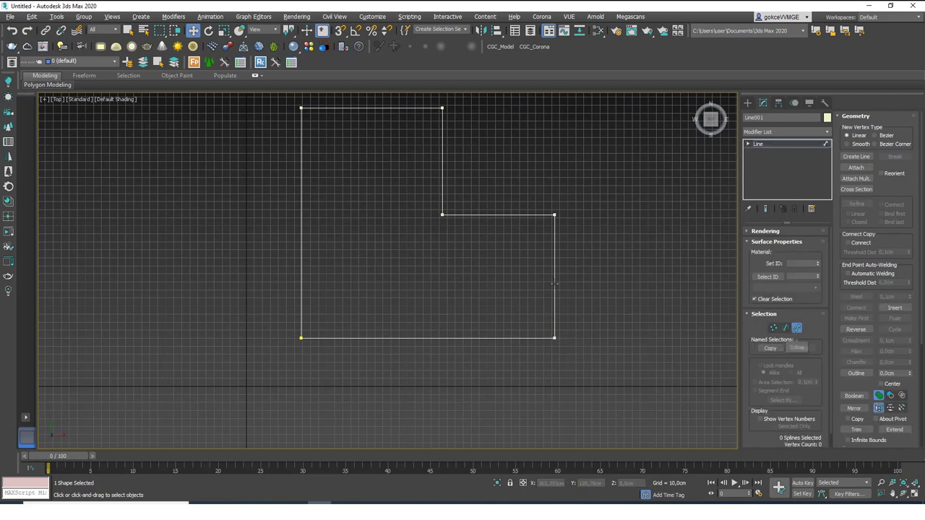
key(ctrl+a)
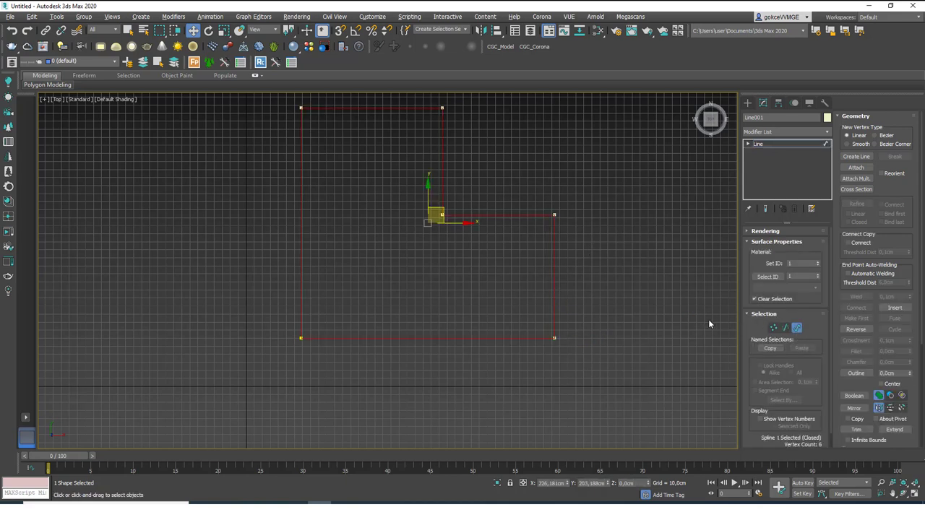
click(888, 373)
text(10)
key(Return)
middle_drag(495, 269, 494, 301)
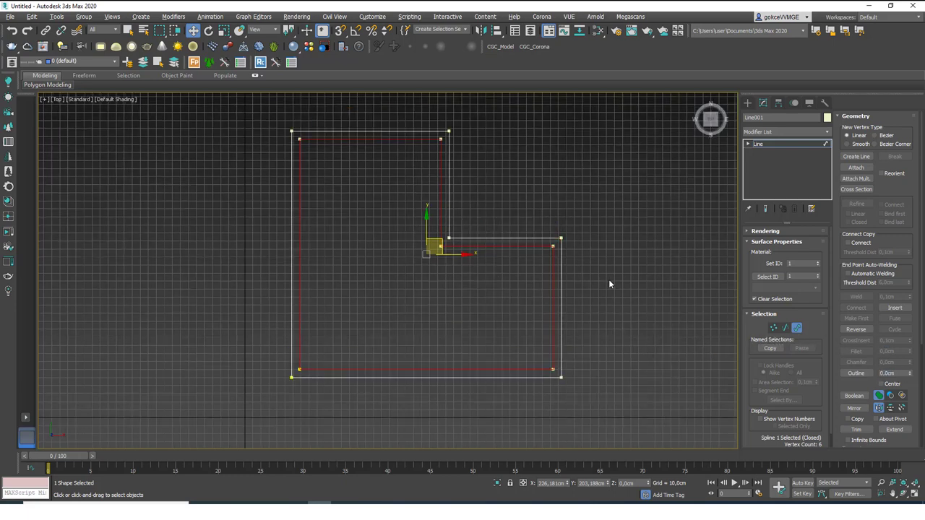
click(546, 295)
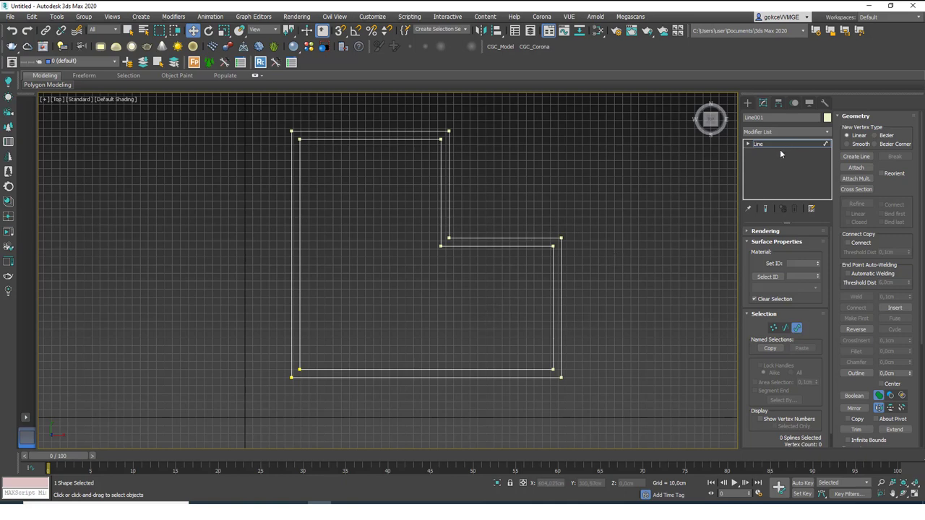
click(797, 328)
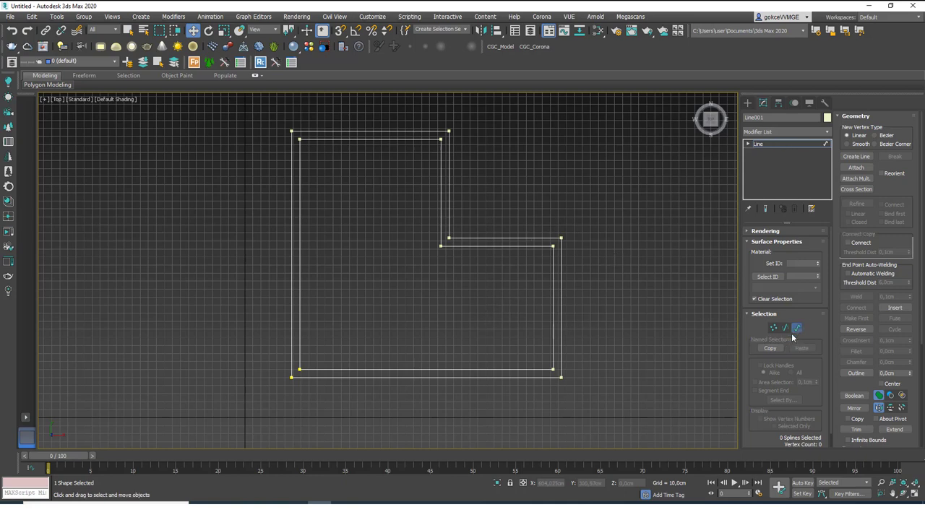
- Extrude the outlined L-shaped spline to a height of about 118.5 cm and inspect its walls
alt+middle_drag(448, 339, 571, 250)
click(780, 132)
scroll(780, 144, down, 10)
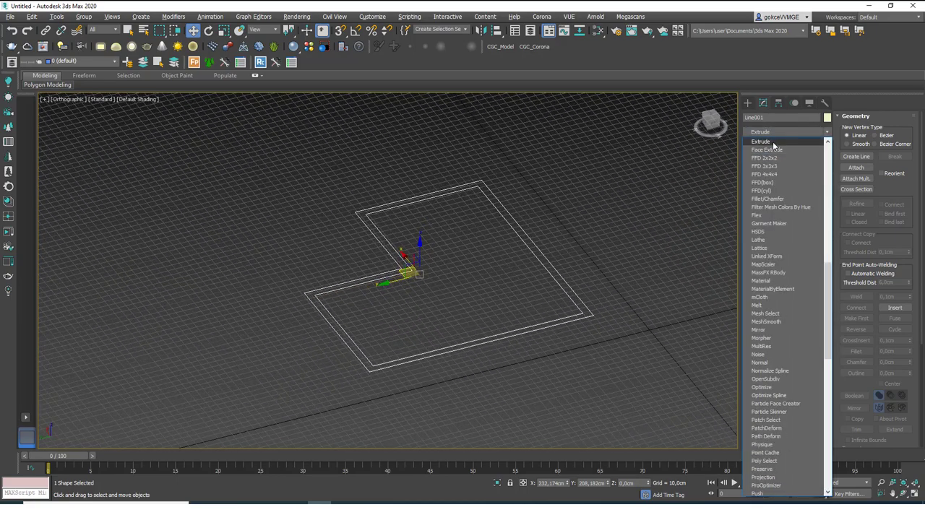
click(780, 137)
drag(812, 247, 812, 195)
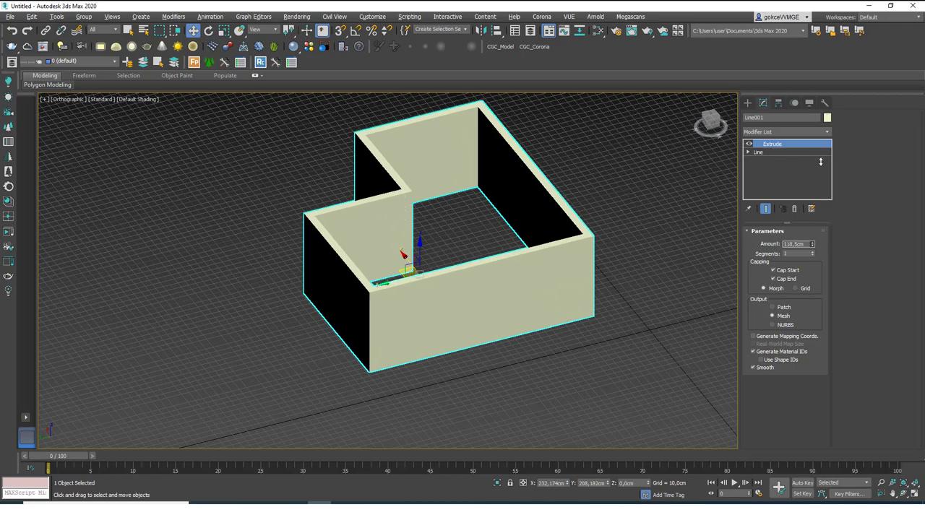
alt+middle_drag(534, 253, 391, 259)
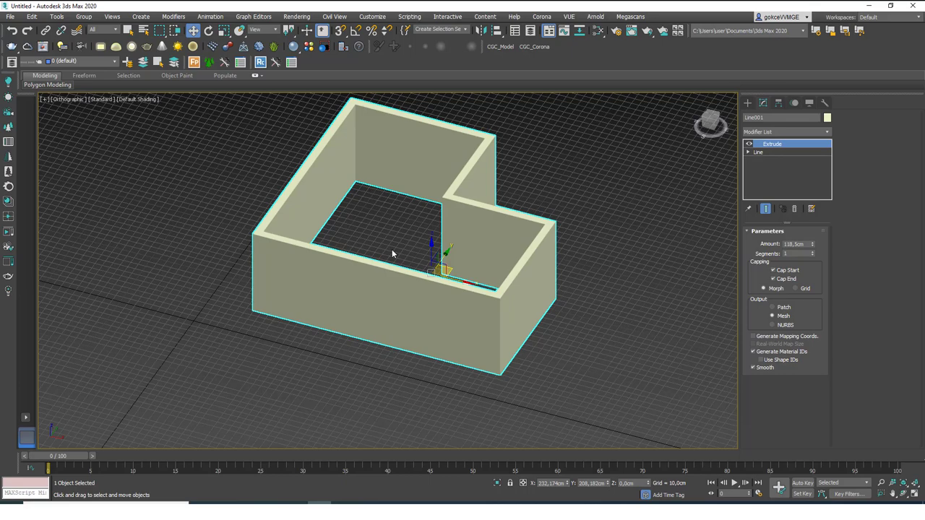
double_click(795, 245)
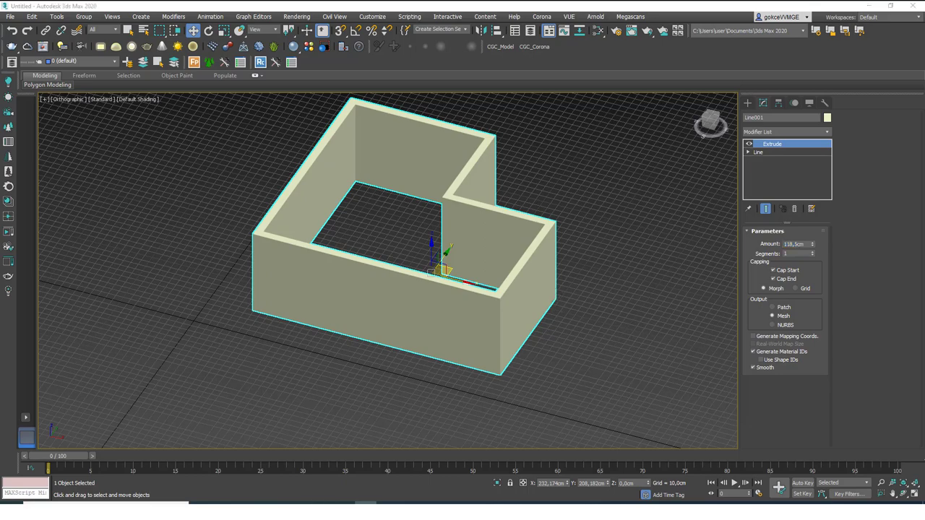
- Delete the extruded L-shaped walls and return to the Top view
key(Delete)
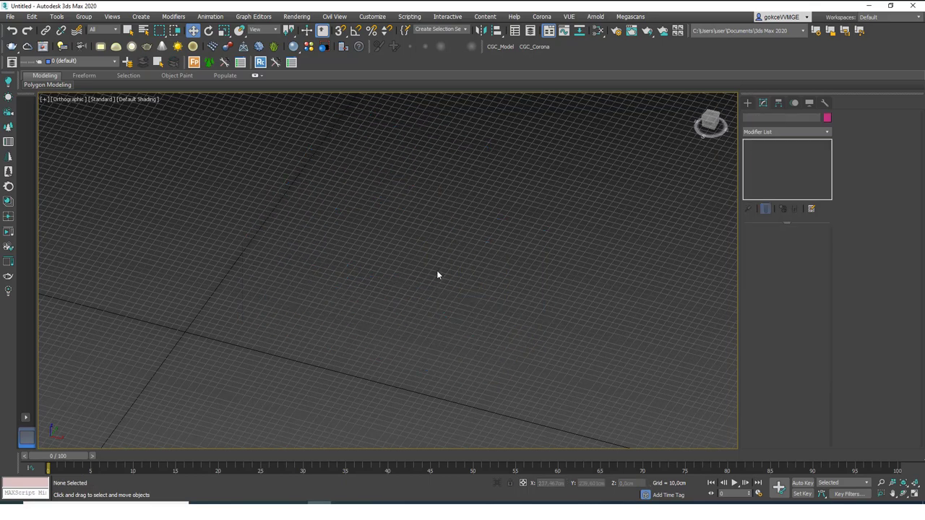
key(t)
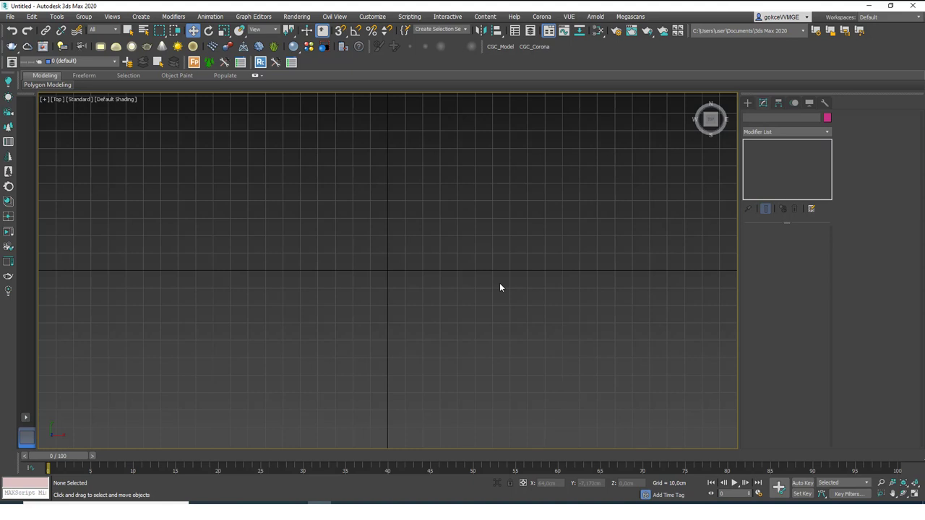
- Turn on 3D snapping and set it to snap to Grid Points instead of Vertex
click(341, 34)
middle_drag(494, 221, 456, 246)
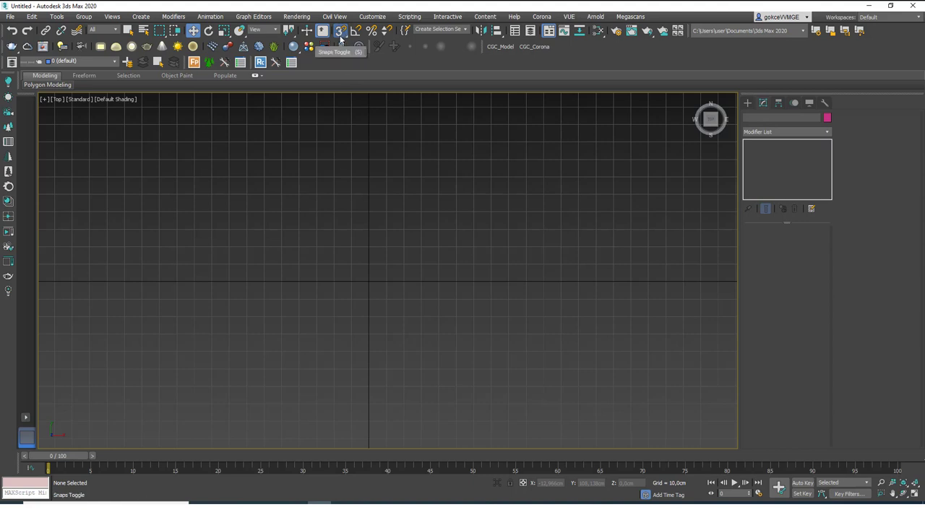
middle_drag(356, 172, 326, 236)
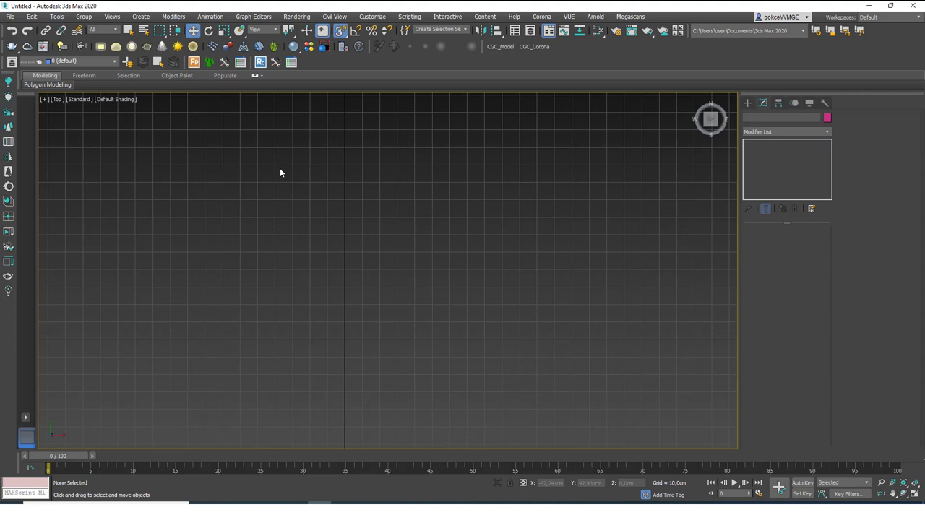
right_click(340, 30)
drag(424, 185, 412, 153)
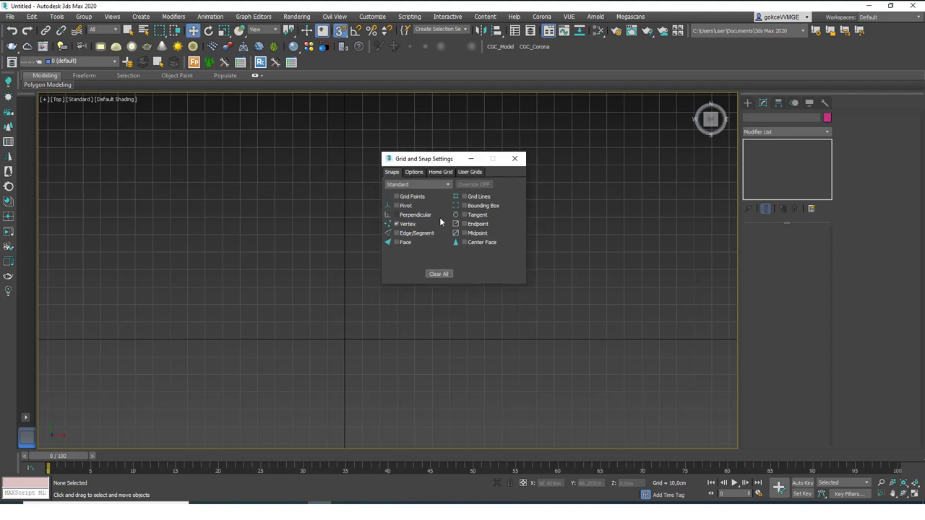
click(401, 226)
click(416, 196)
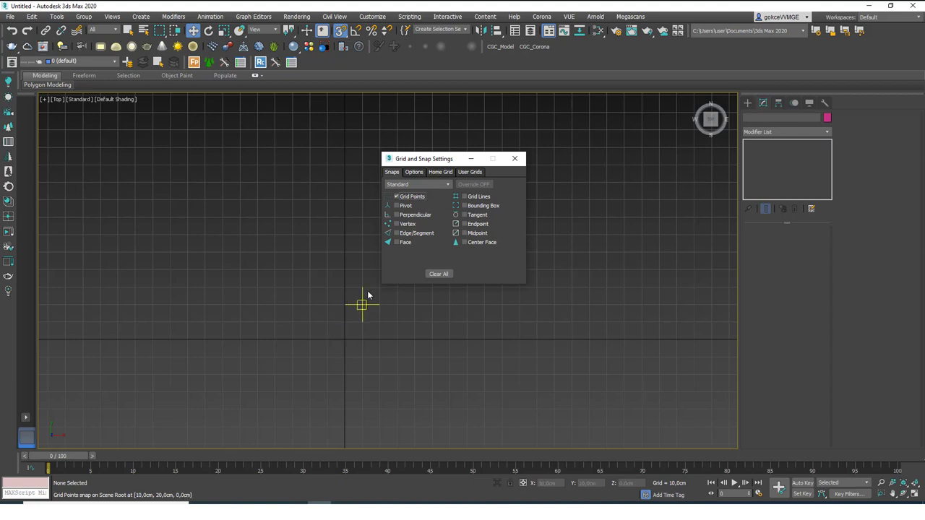
- Check the Home Grid spacing and close the Grid and Snap Settings
click(440, 172)
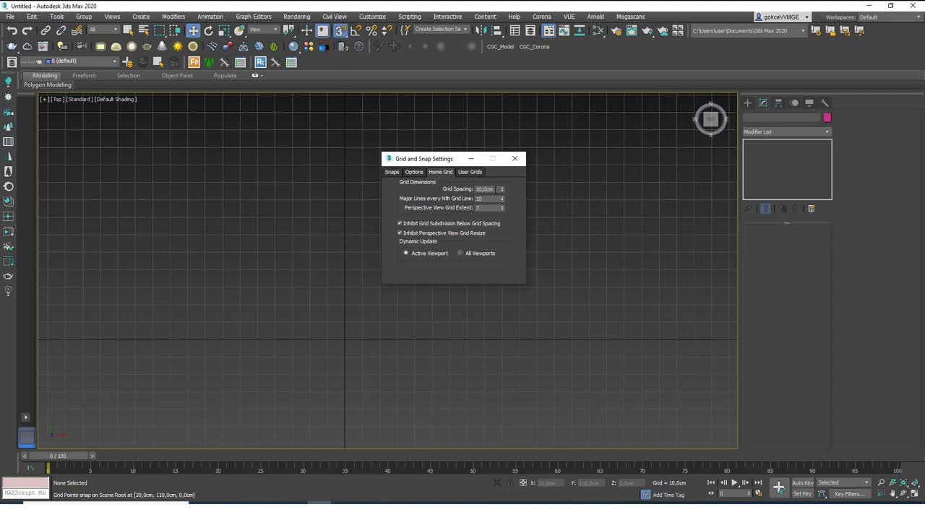
double_click(484, 189)
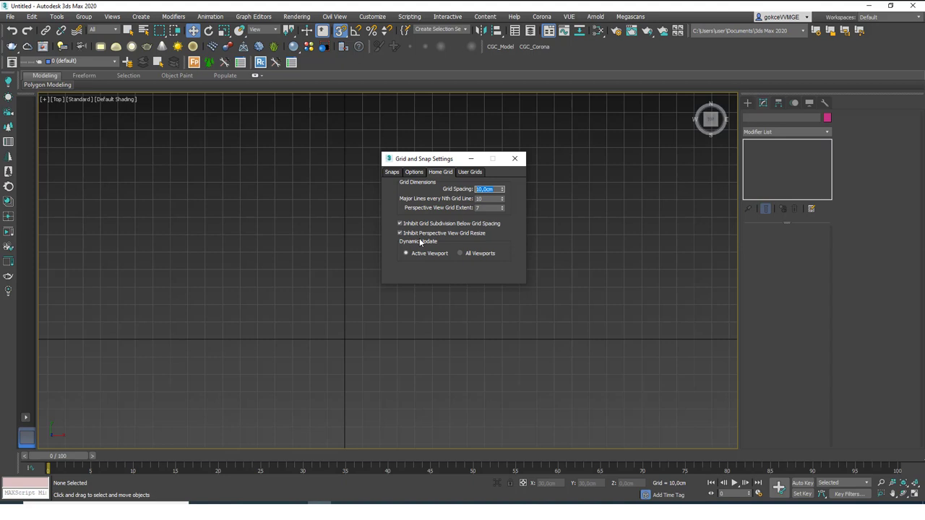
click(516, 160)
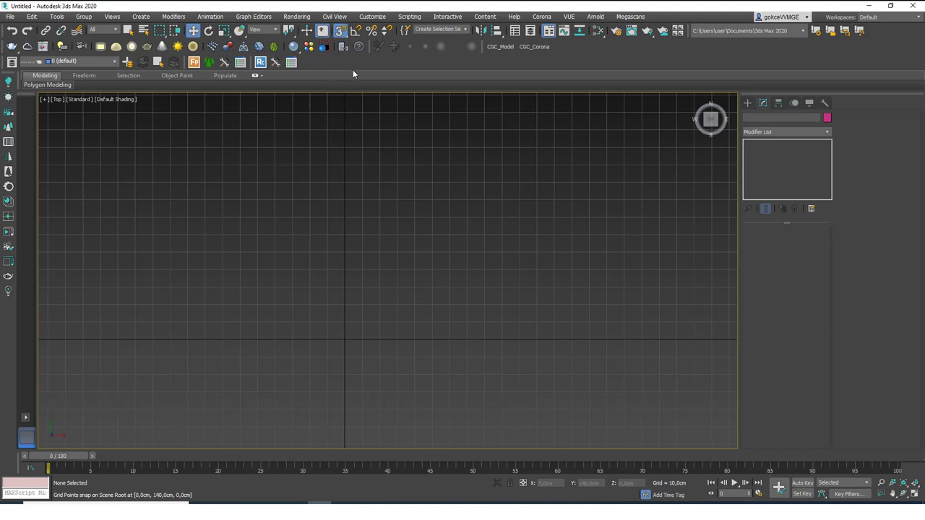
- Set the display unit scale to Metric with Centimeters in the Units Setup
click(372, 16)
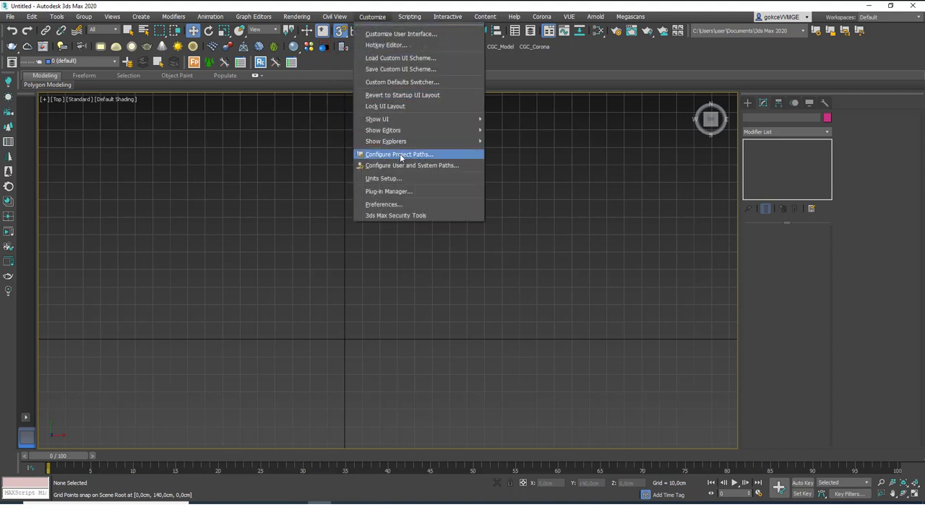
click(396, 179)
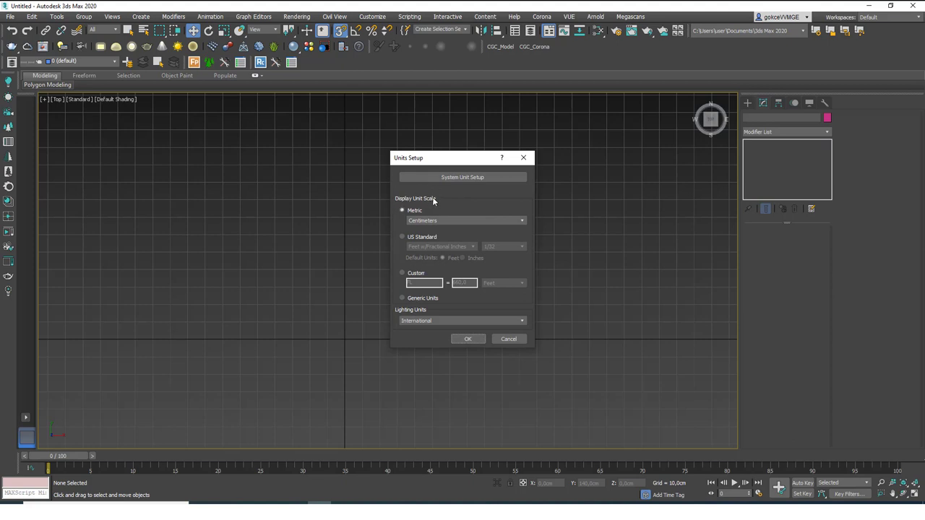
click(477, 177)
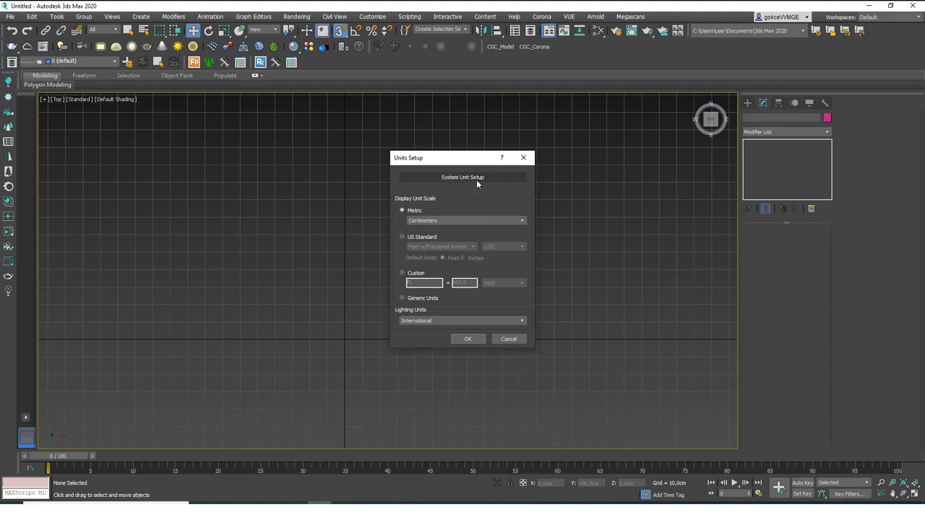
click(427, 220)
click(426, 236)
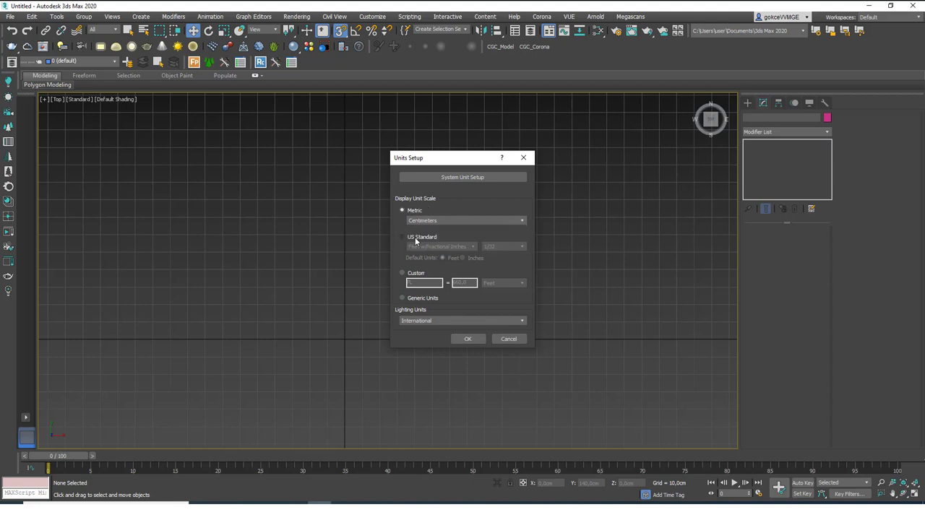
click(416, 237)
click(412, 212)
click(441, 222)
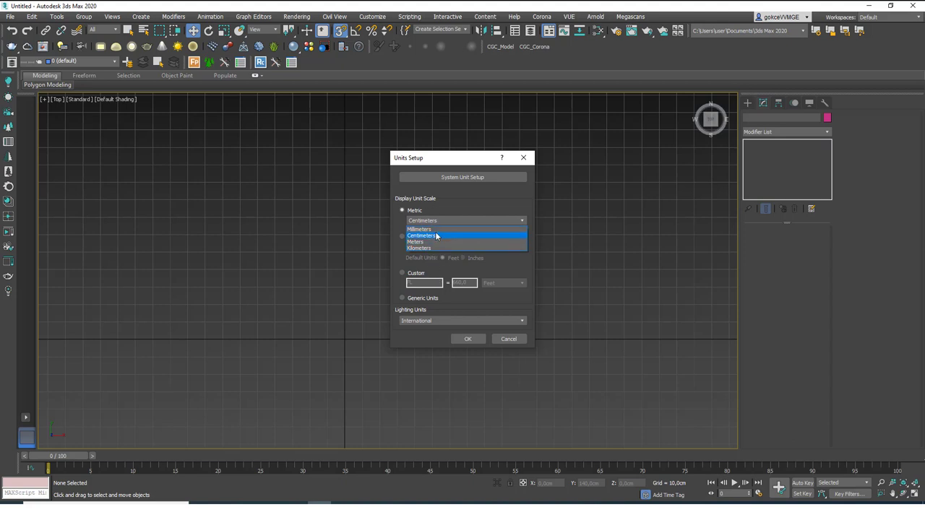
click(434, 236)
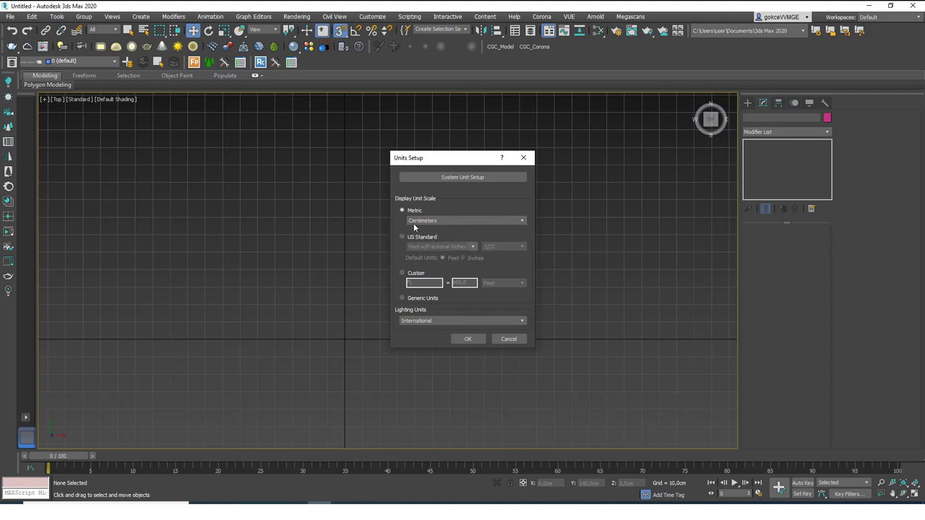
- Examine the available system unit scales, cancel the System Unit Setup and accept the Units Setup
click(448, 179)
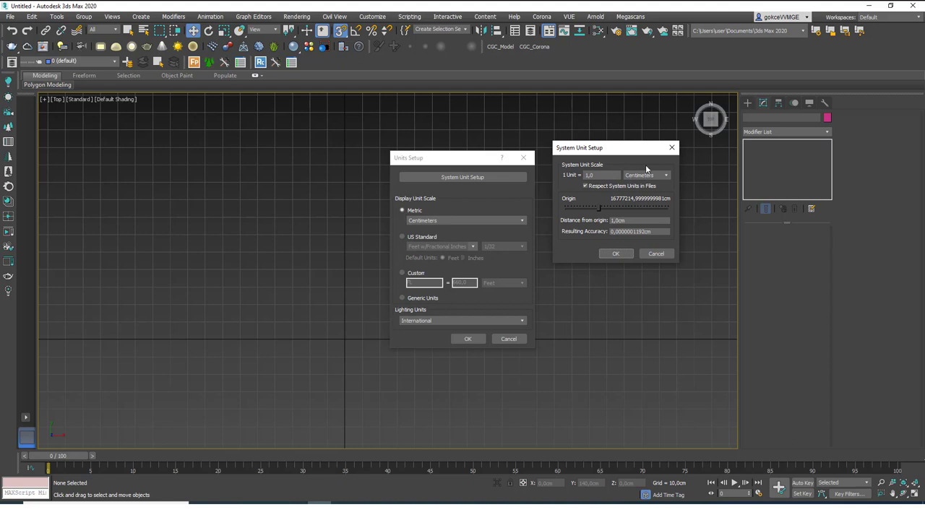
click(643, 176)
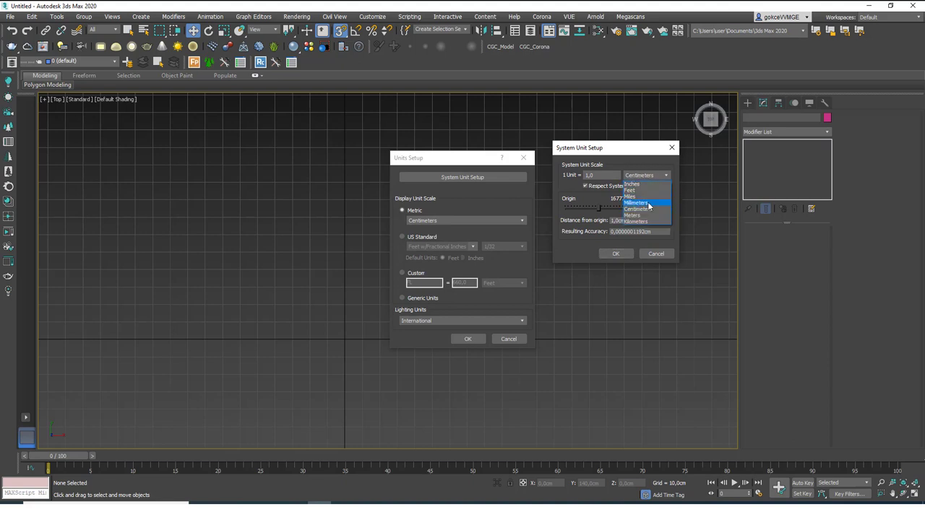
click(606, 294)
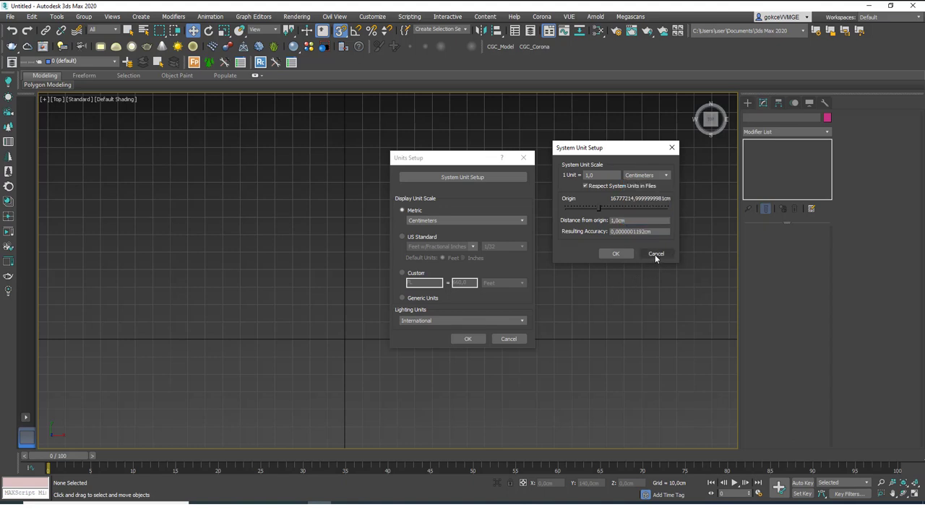
click(655, 255)
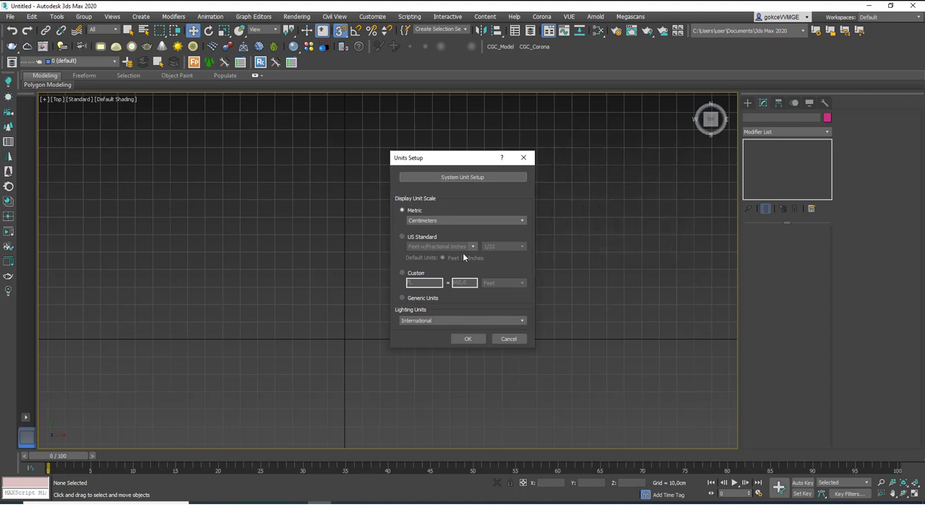
click(468, 340)
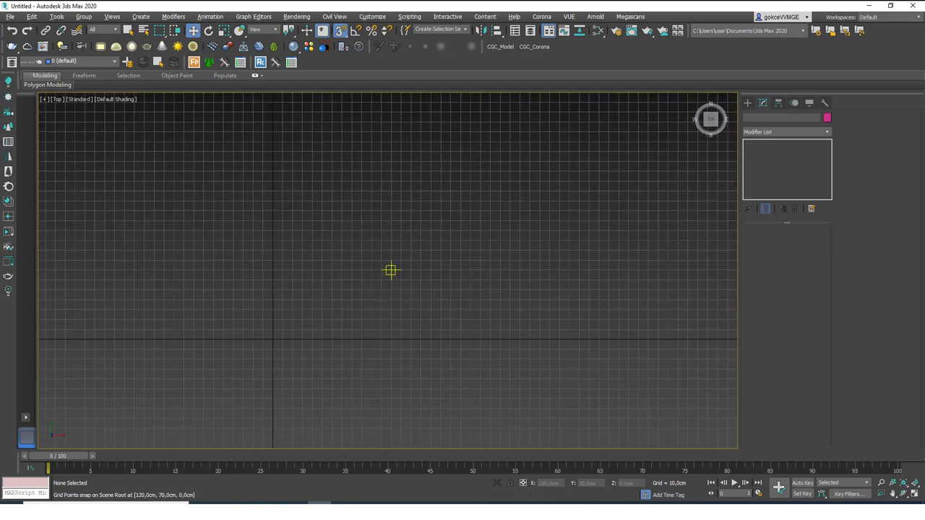
- Start a line at the origin and draw a 1000 cm edge along the X axis, snapped to grid points
scroll(390, 270, down, 3)
click(747, 103)
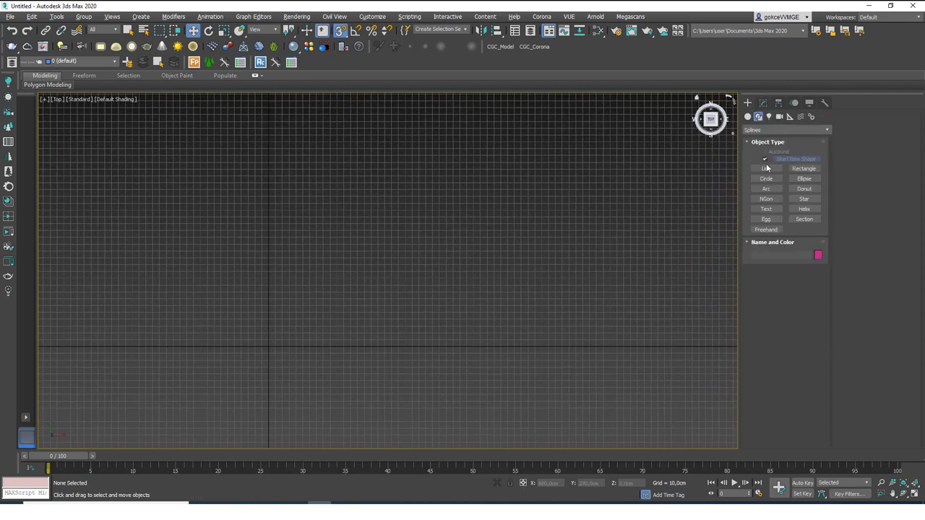
click(766, 169)
click(269, 347)
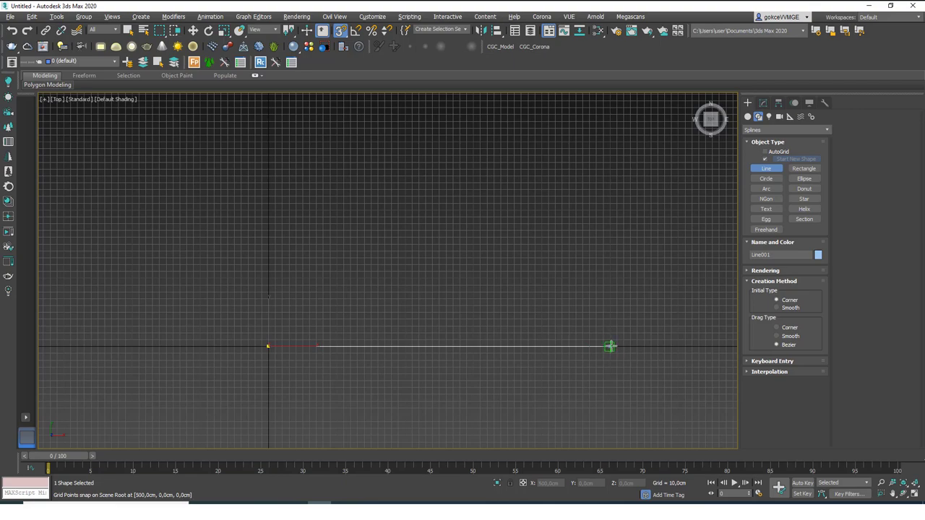
middle_drag(609, 289, 458, 316)
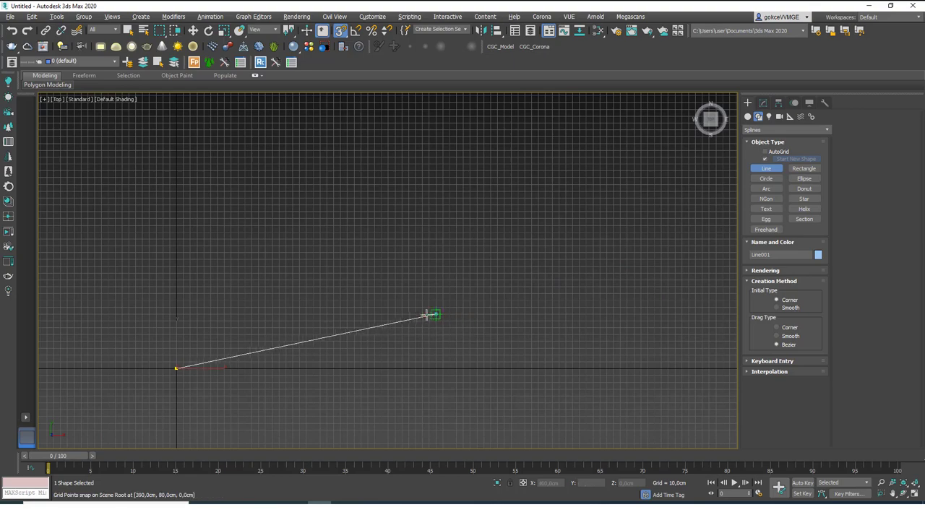
scroll(427, 316, down, 4)
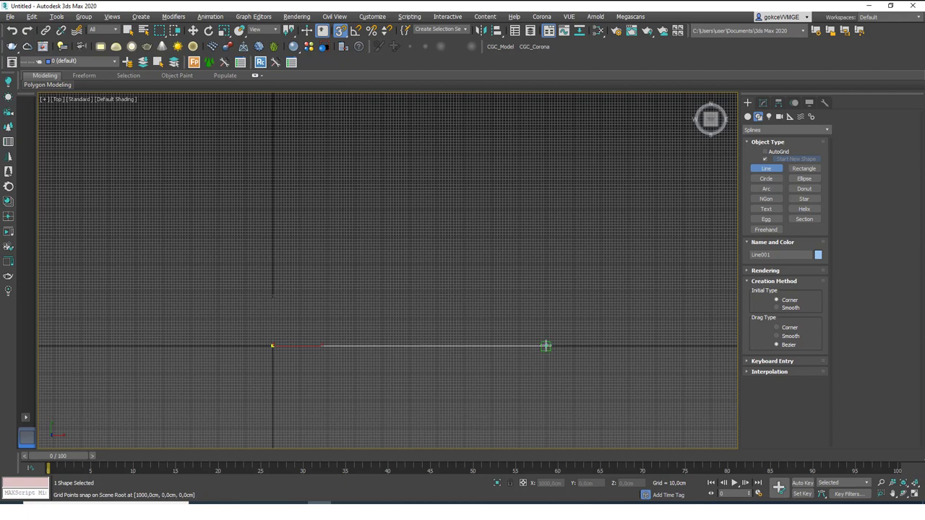
click(546, 346)
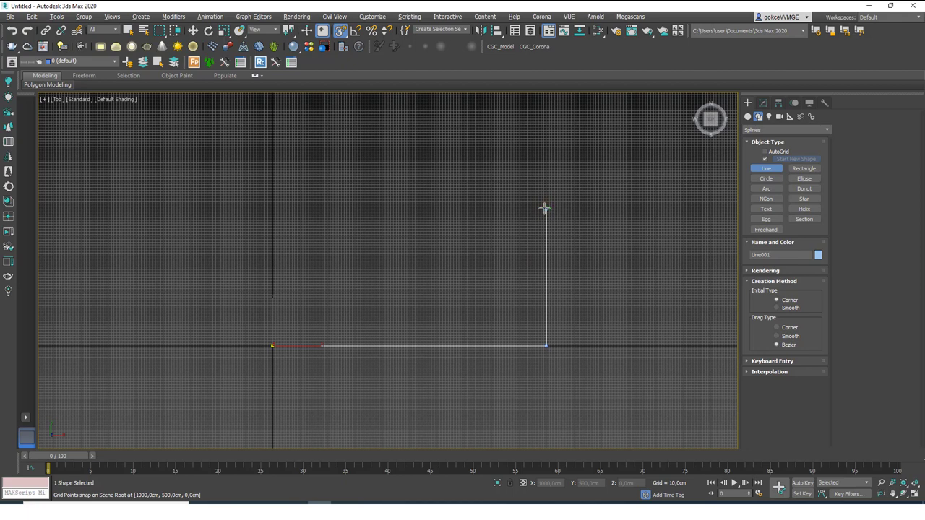
- Complete the L-shape through (1000, 500), (500, 500), (500, 1000) and (0, 1000) cm and close the spline at the origin
click(545, 209)
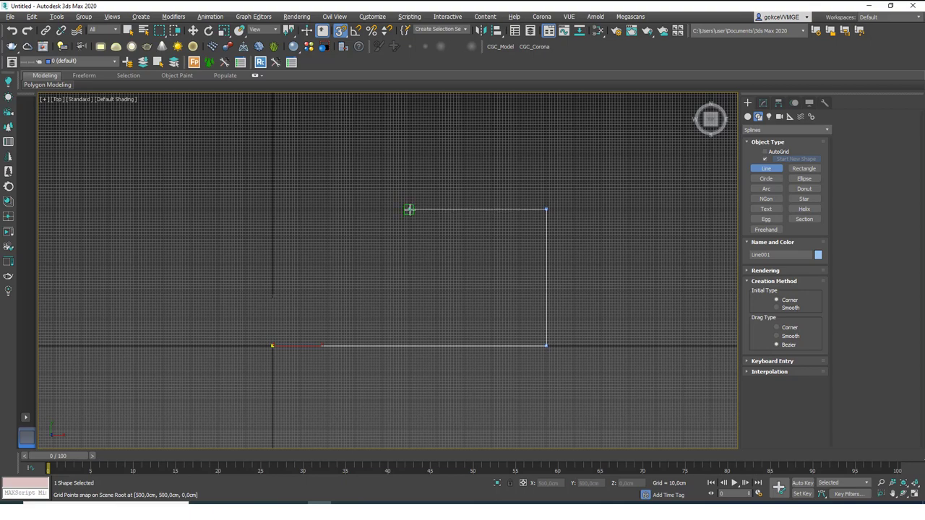
click(409, 210)
middle_drag(415, 180, 431, 283)
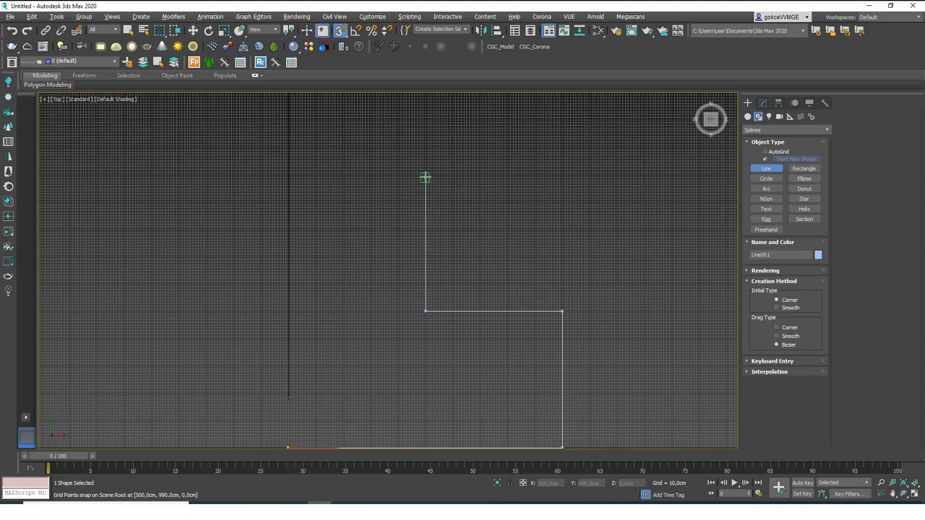
click(425, 175)
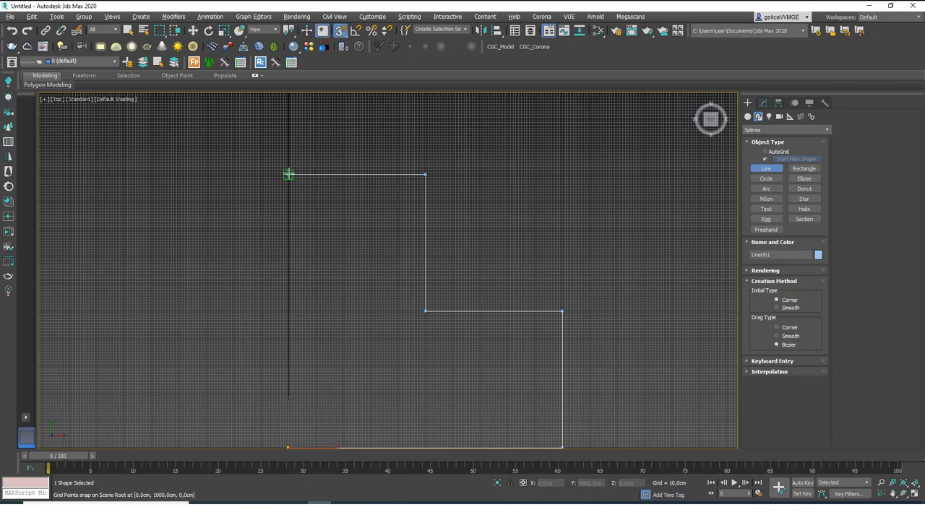
click(288, 174)
middle_drag(324, 322, 318, 213)
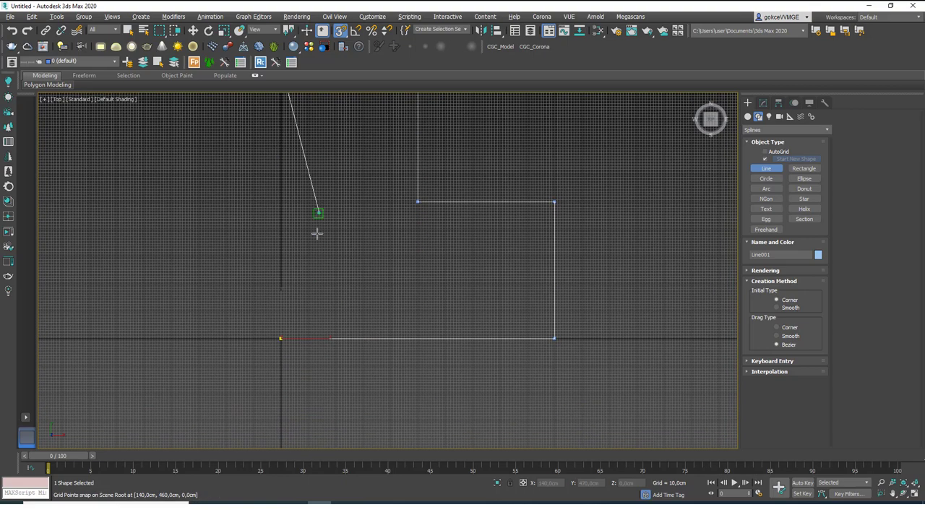
click(280, 339)
click(442, 262)
- Leave the Line tool, show the closed L-shape in the Perspective view and enter its sub-object editing
key(w)
middle_drag(443, 254, 514, 321)
key(p)
scroll(556, 276, down, 3)
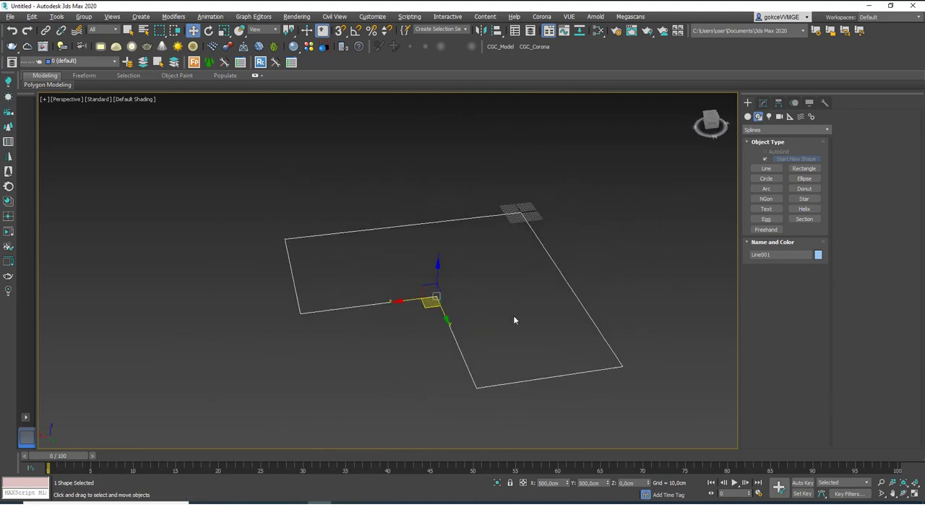
key(1)
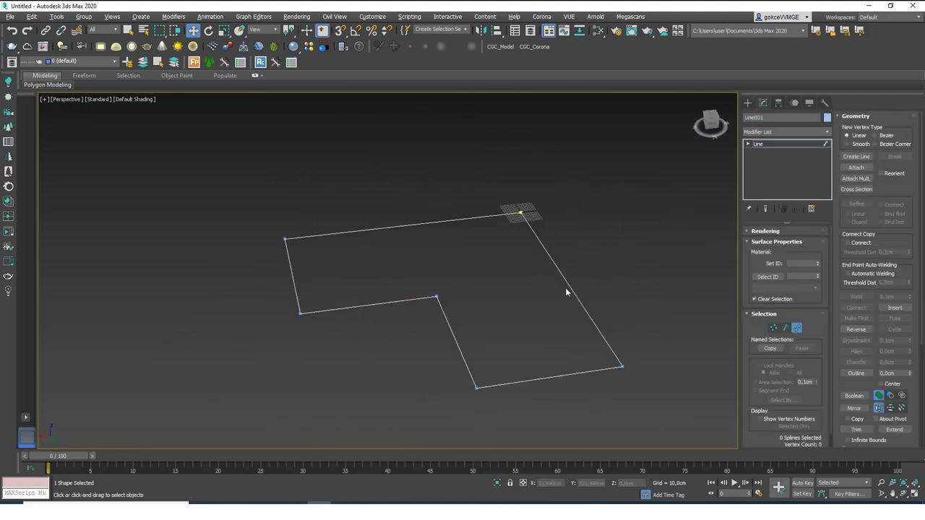
- Try outlining the closed L-shaped spline inward, check the doubled corner at the origin and undo the outline
click(571, 290)
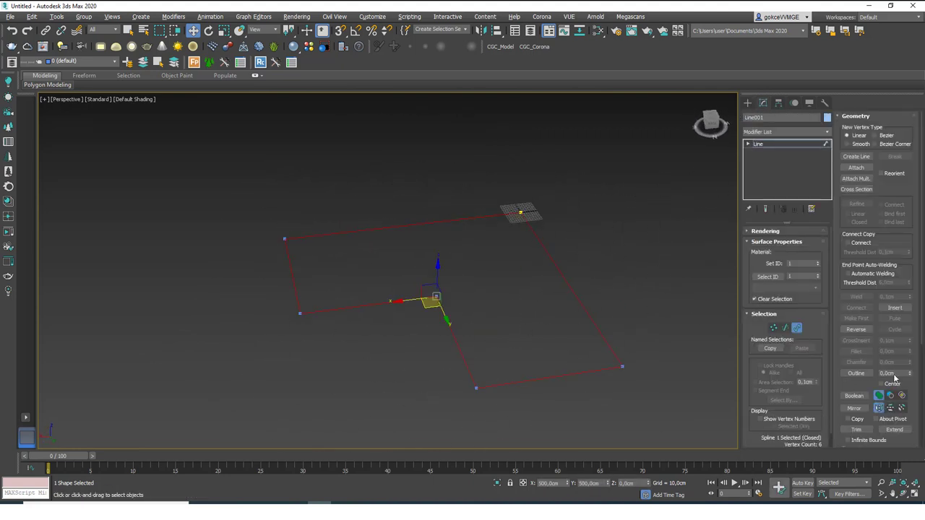
click(856, 373)
drag(543, 248, 506, 268)
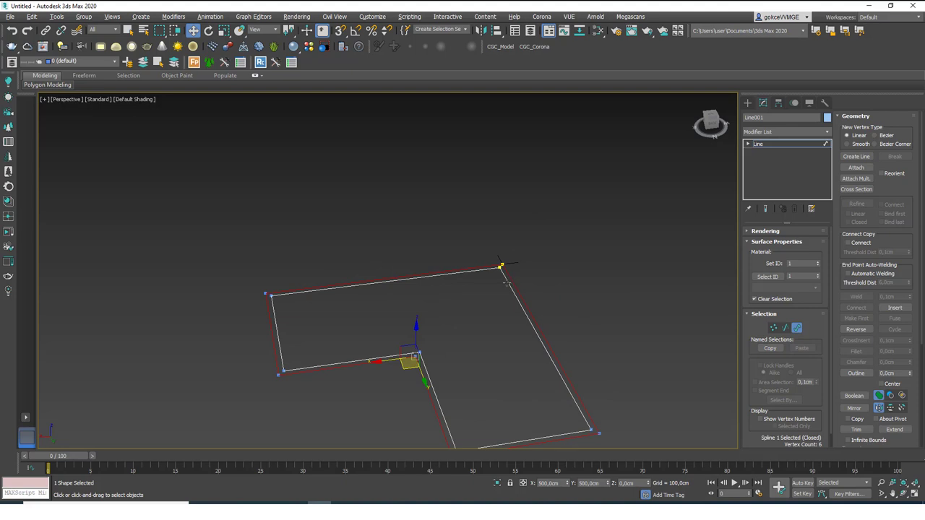
scroll(501, 268, up, 5)
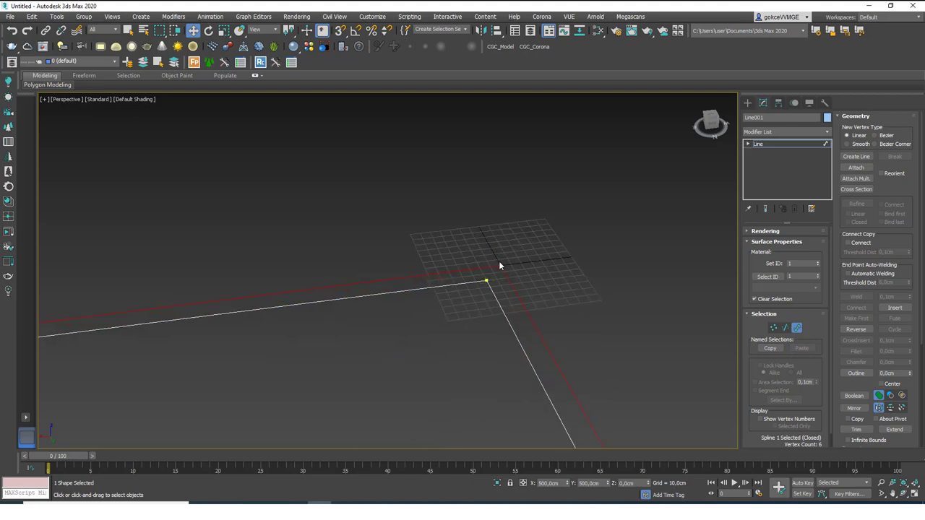
scroll(499, 265, down, 4)
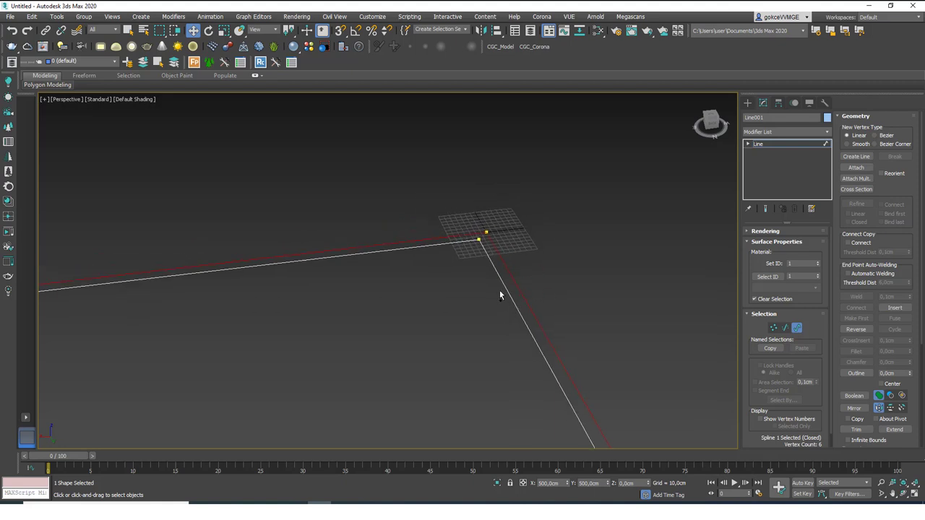
scroll(499, 295, down, 5)
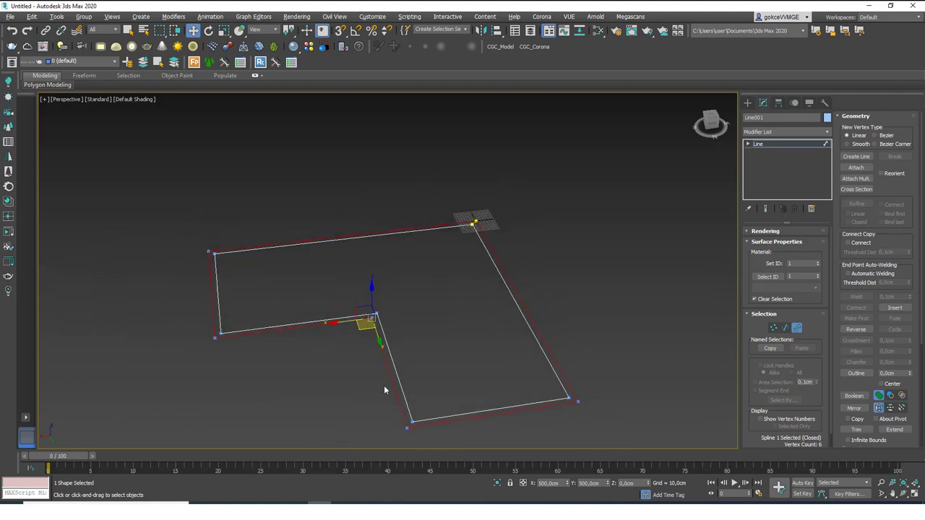
middle_drag(552, 331, 557, 331)
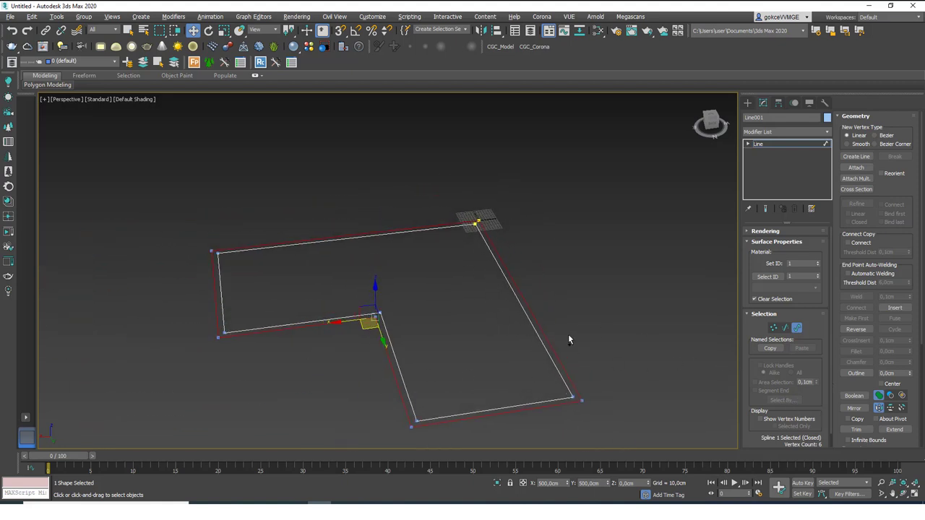
click(578, 338)
scroll(718, 355, up, 1)
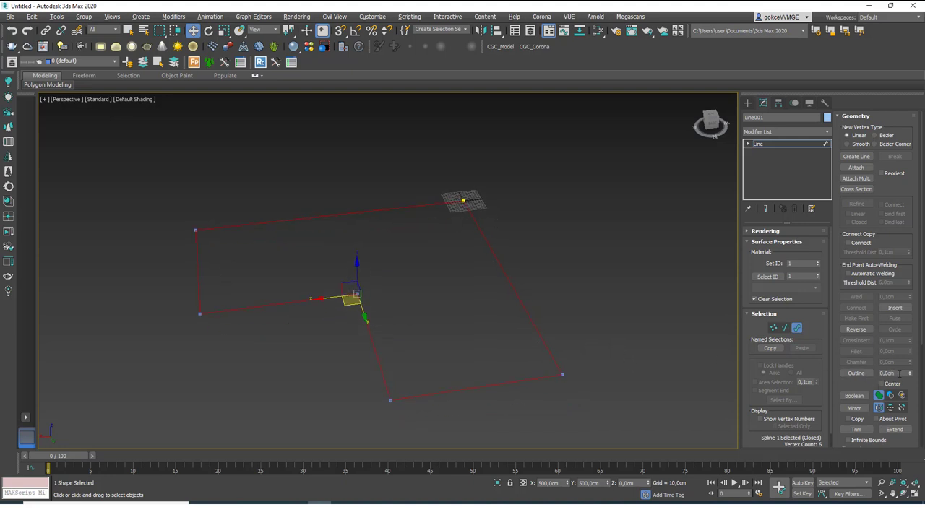
- Outline the selected L-shaped spline outward to add a parallel outer contour around it
click(887, 373)
text(10)
key(Return)
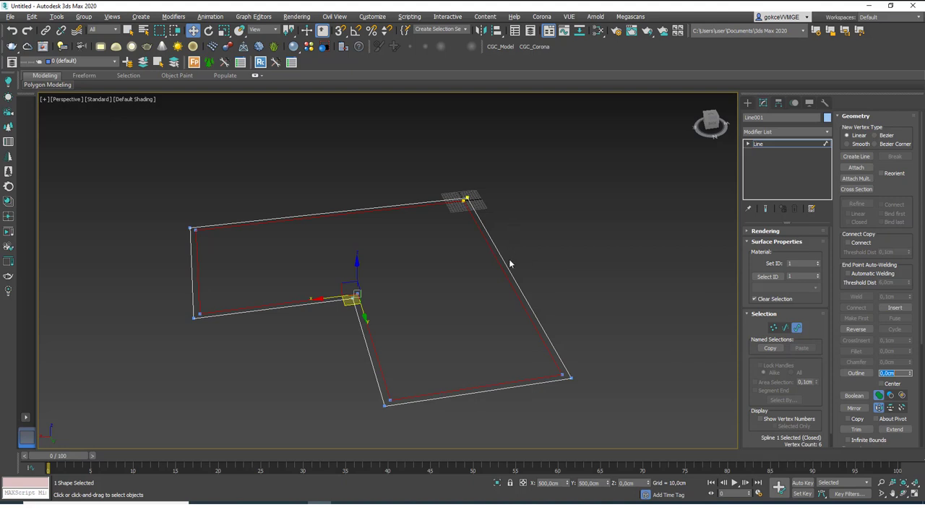
drag(510, 263, 490, 265)
alt+middle_drag(484, 264, 406, 290)
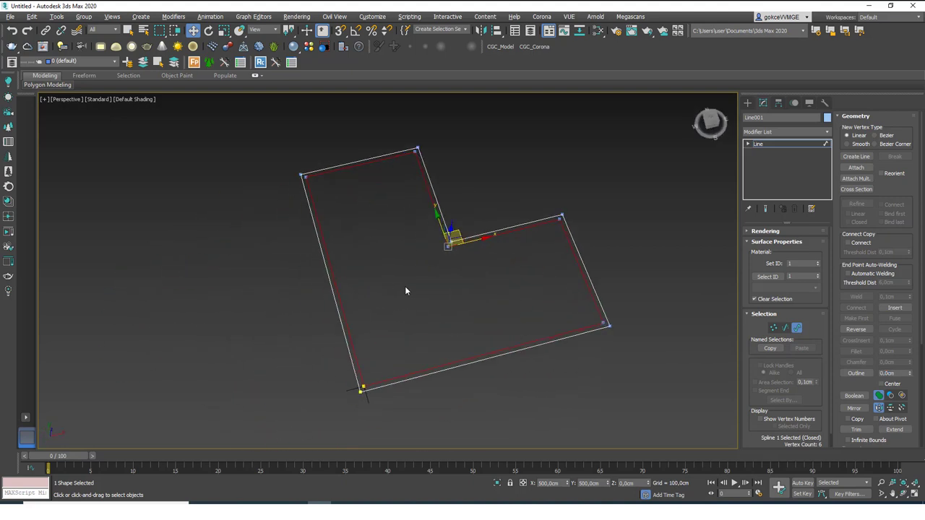
- Add an Extrude modifier to the double-contour L-shape, set its amount to 300 cm and deselect the walls
click(790, 145)
click(790, 133)
scroll(778, 150, down, 2)
click(778, 148)
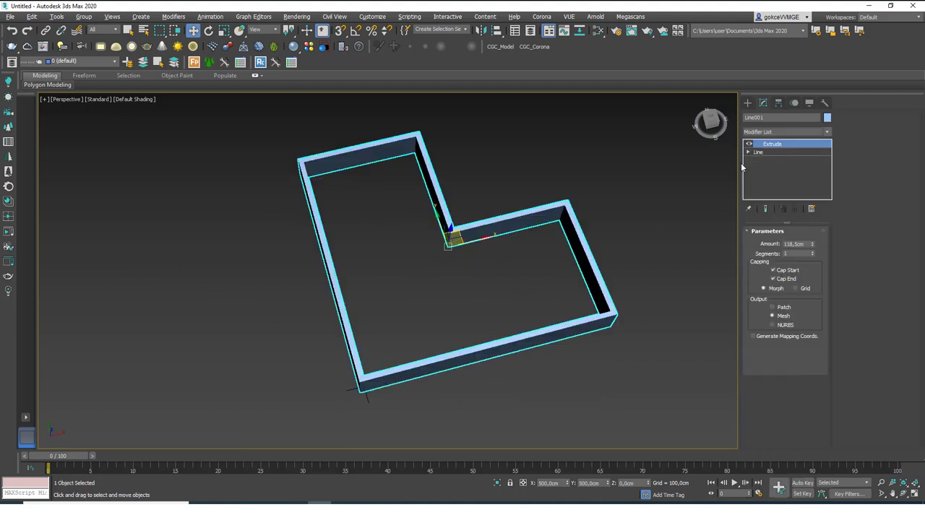
alt+middle_drag(722, 188, 529, 247)
drag(810, 243, 745, 243)
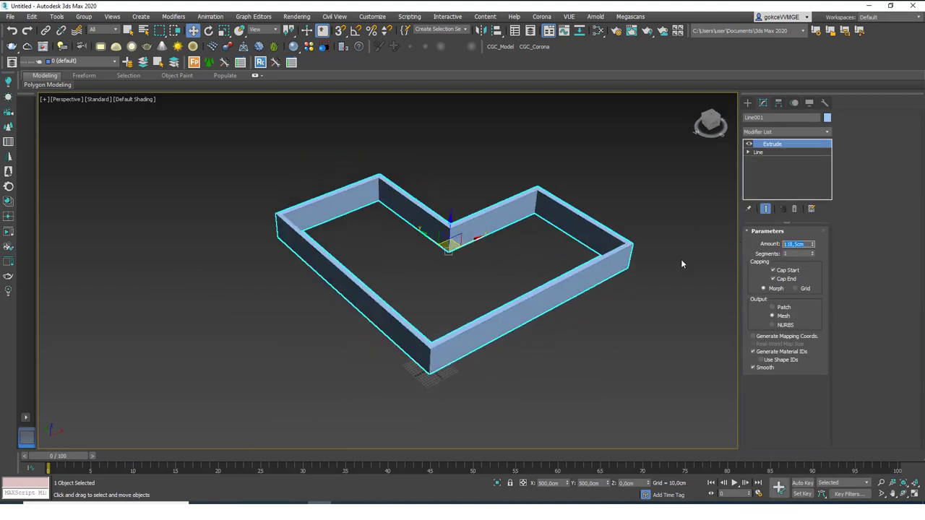
text(300)
key(Return)
alt+middle_drag(506, 302, 470, 265)
key(ctrl+d)
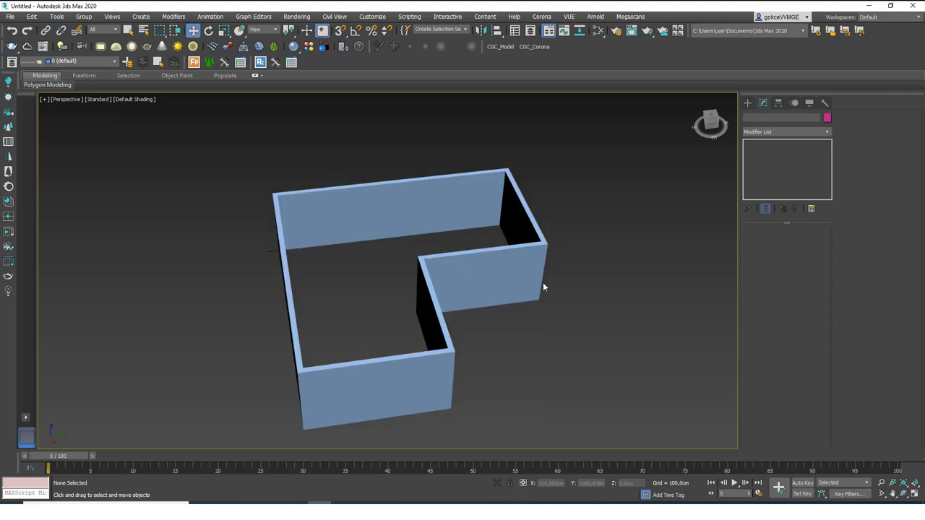
alt+middle_drag(481, 241, 487, 243)
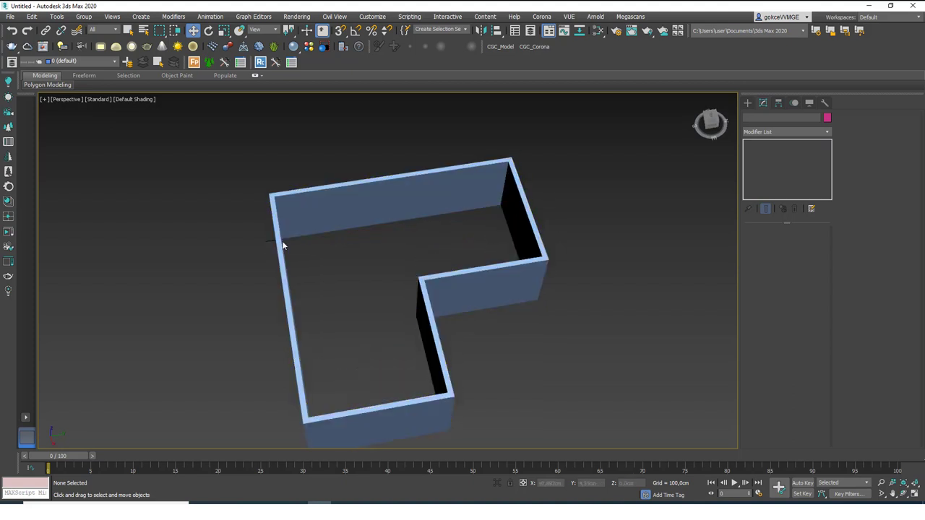
- Clone the extruded walls in place as an independent Copy and rename the clone Floor
click(418, 295)
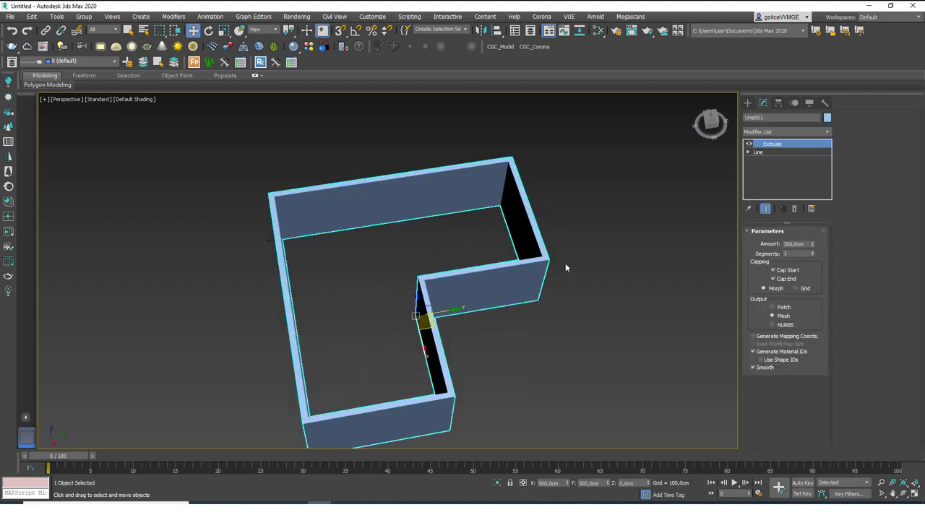
key(ctrl+v)
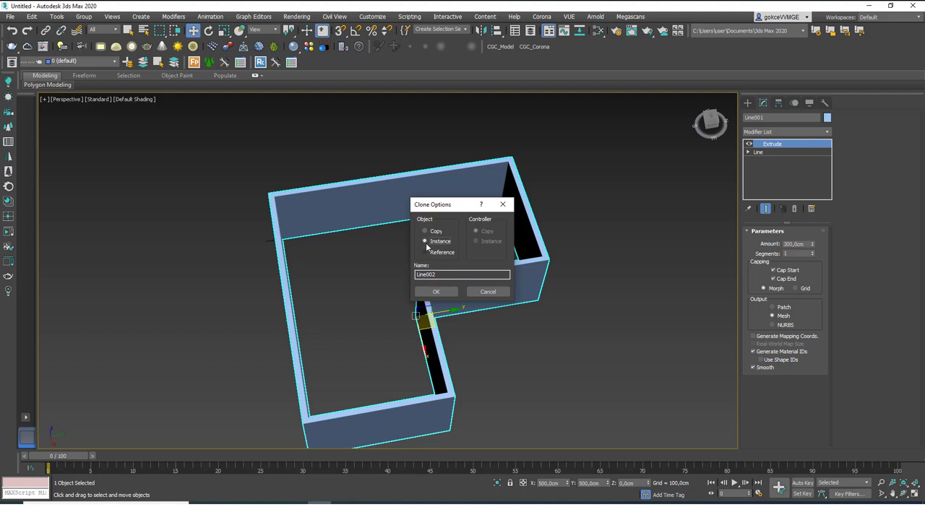
click(425, 231)
click(433, 292)
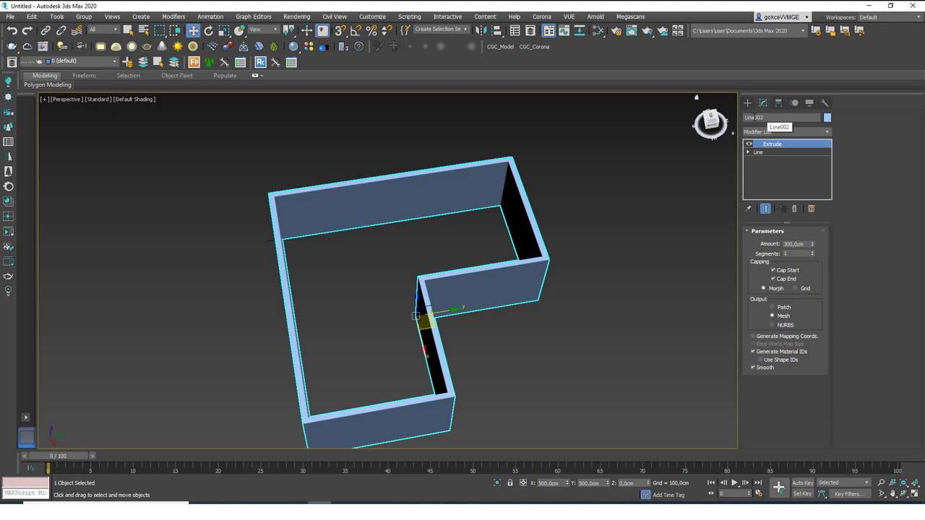
click(755, 117)
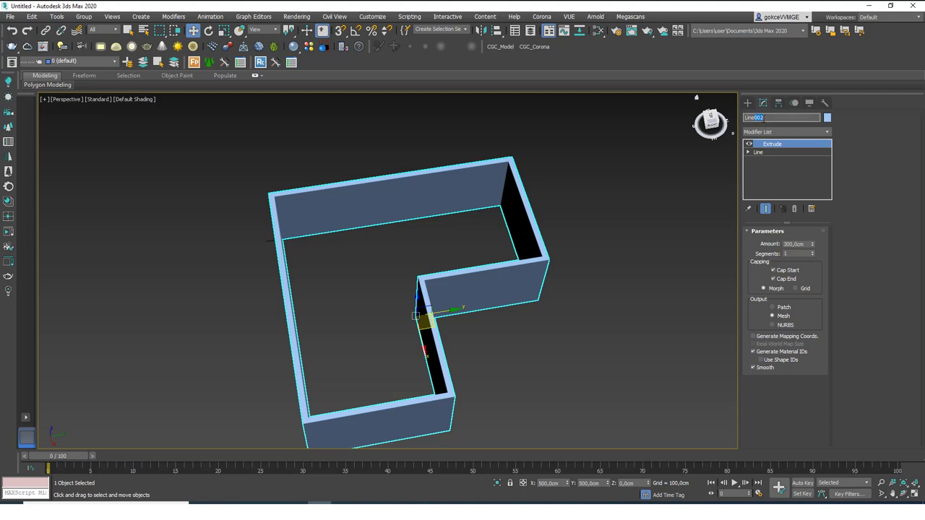
text(Floor)
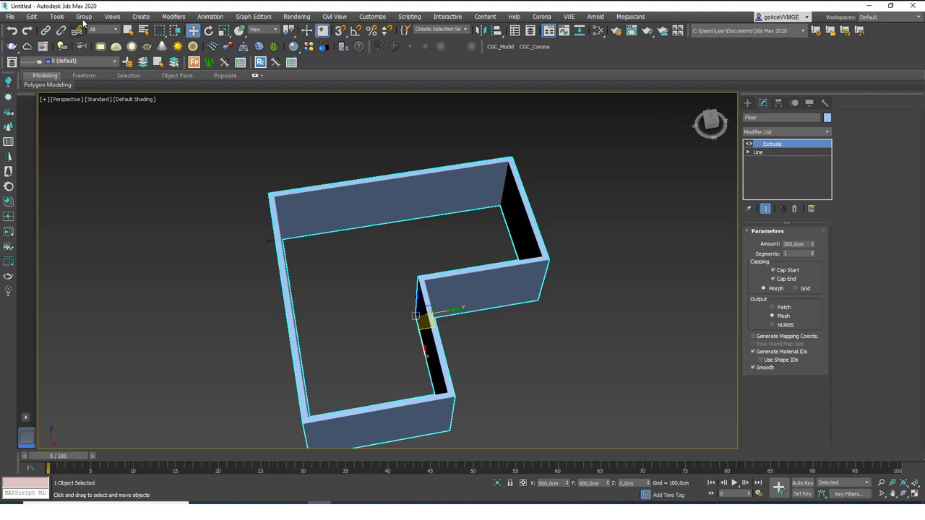
- Open the Scene Explorer, rename the original Line001 object as Wall and sort the object names in descending order
click(57, 16)
click(69, 34)
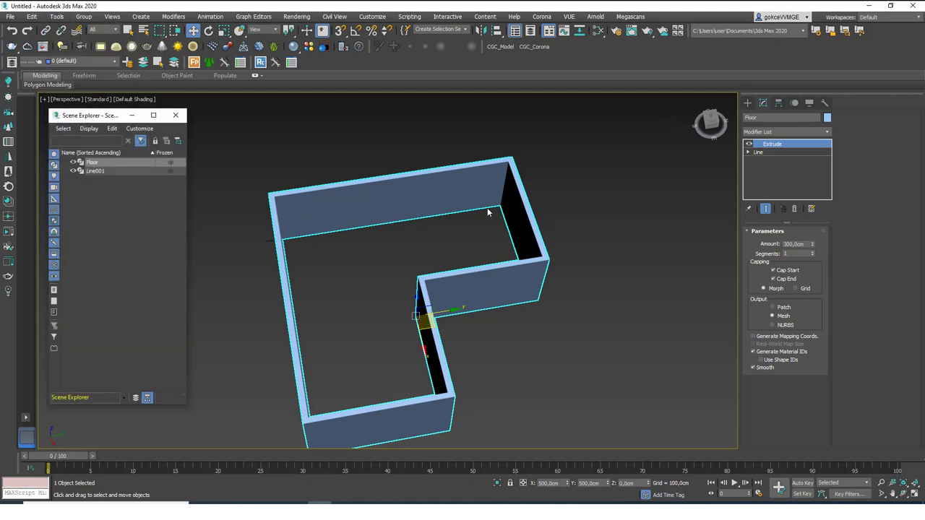
click(102, 171)
click(781, 118)
text(W)
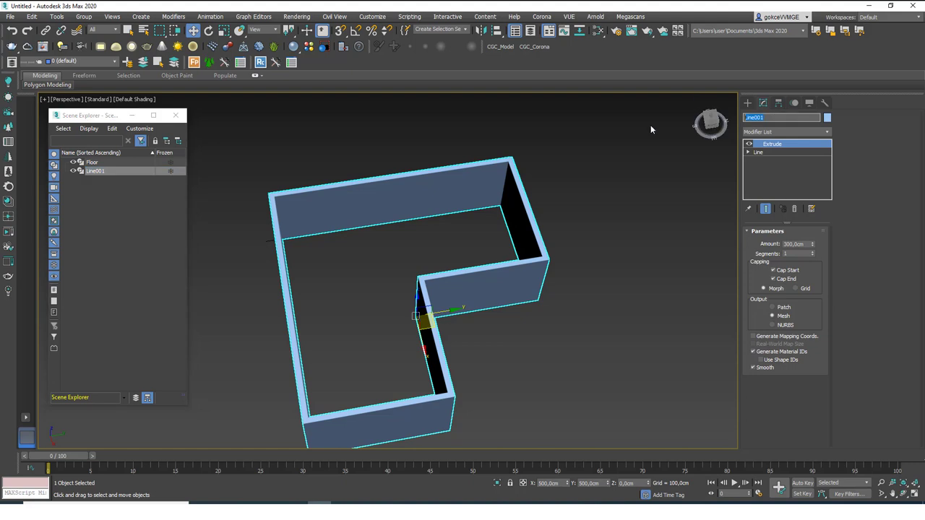
text(all)
key(Return)
click(92, 152)
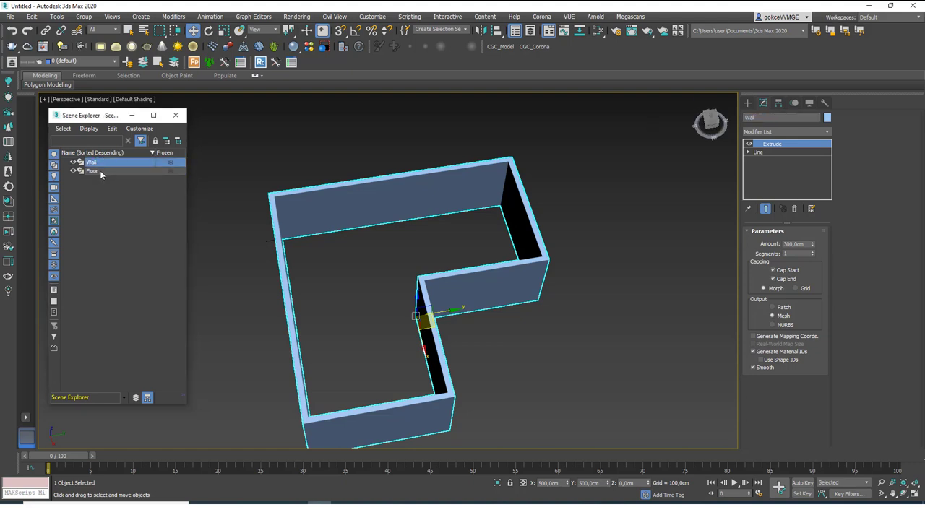
- Select the Floor object and remove its Extrude modifier
click(103, 169)
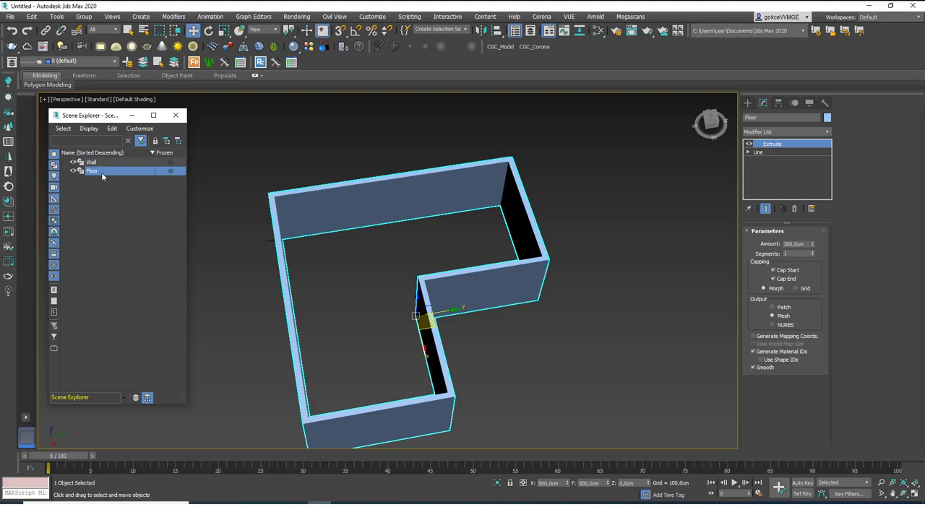
click(795, 210)
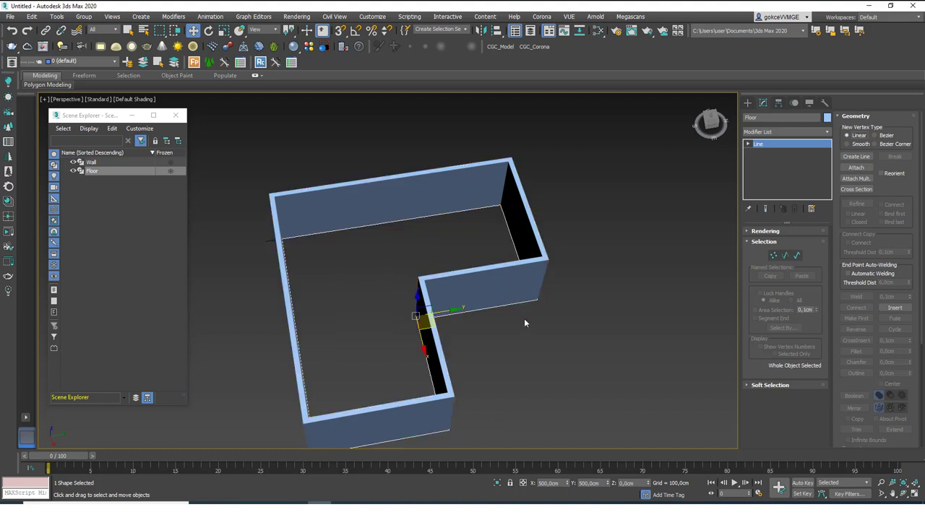
middle_drag(502, 326, 499, 317)
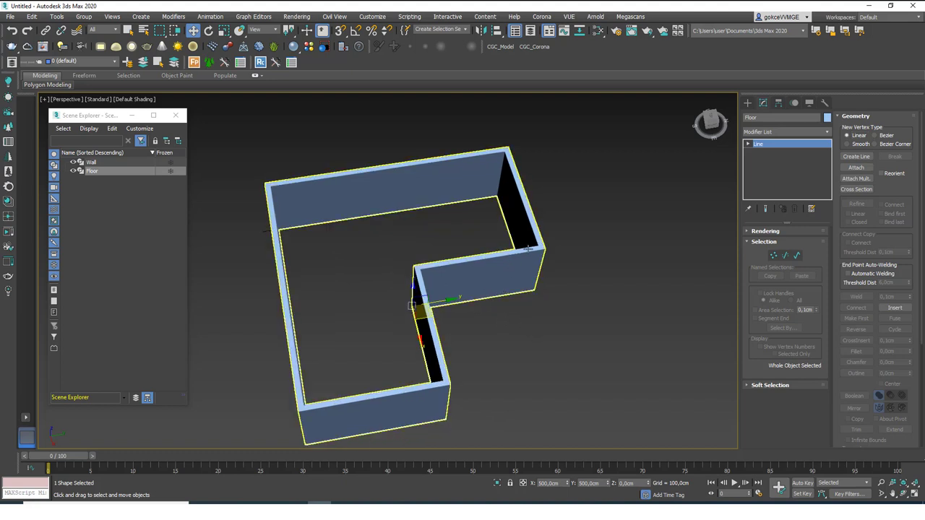
click(500, 283)
right_click(502, 281)
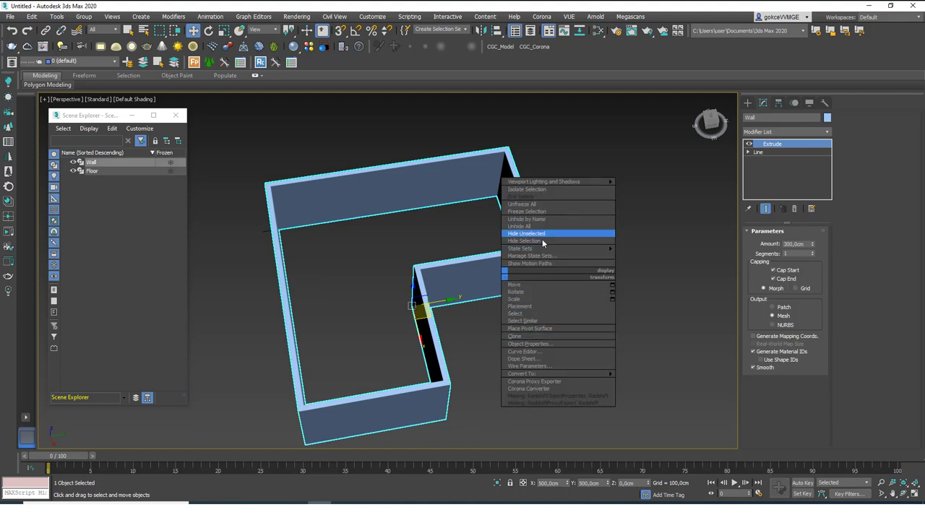
click(516, 266)
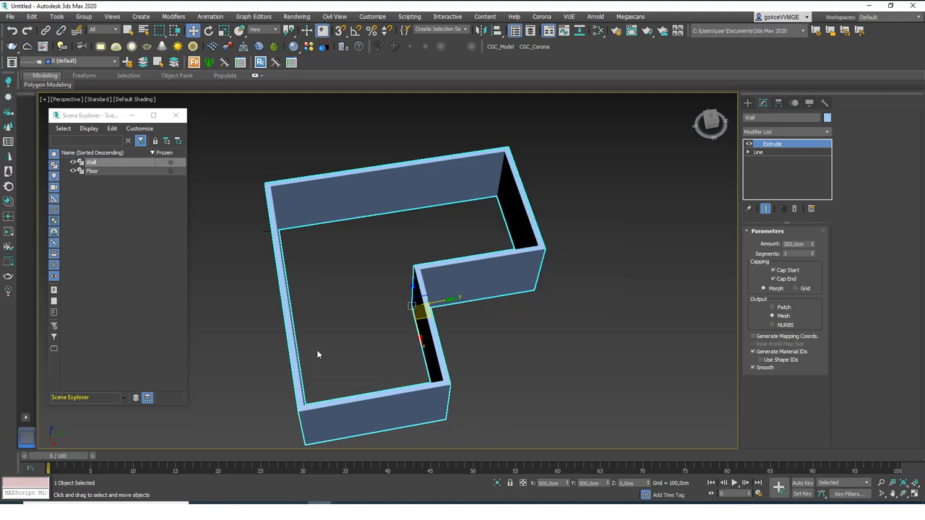
- Isolate the Floor shape and delete its outer spline, keeping only the inner L-shaped contour
click(100, 172)
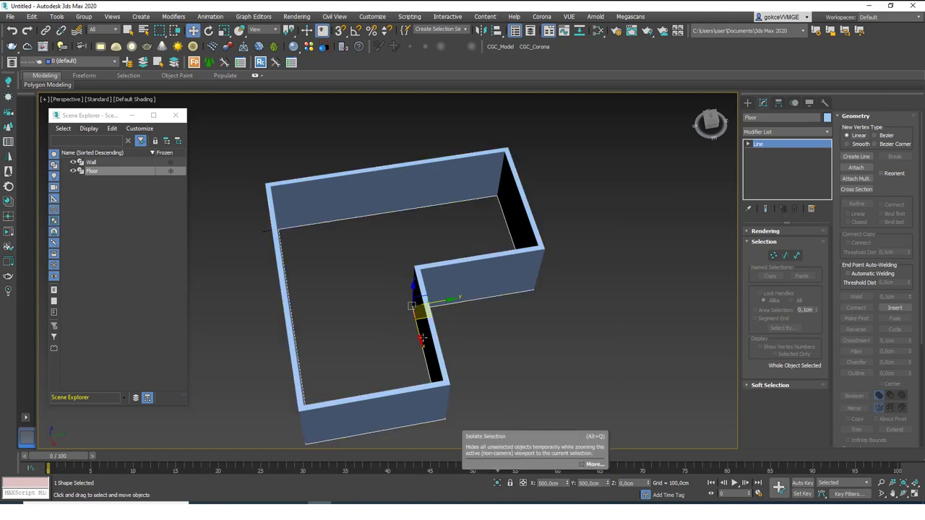
middle_drag(501, 306, 495, 324)
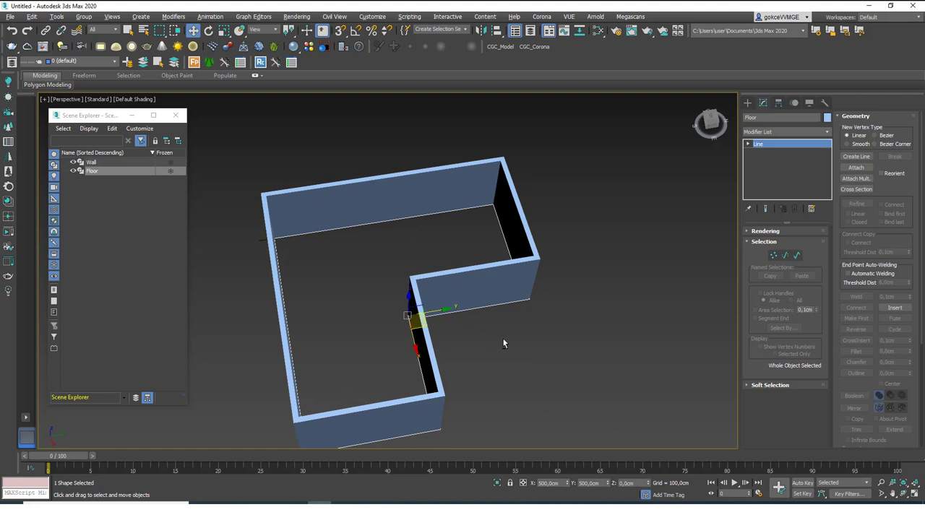
key(alt+q)
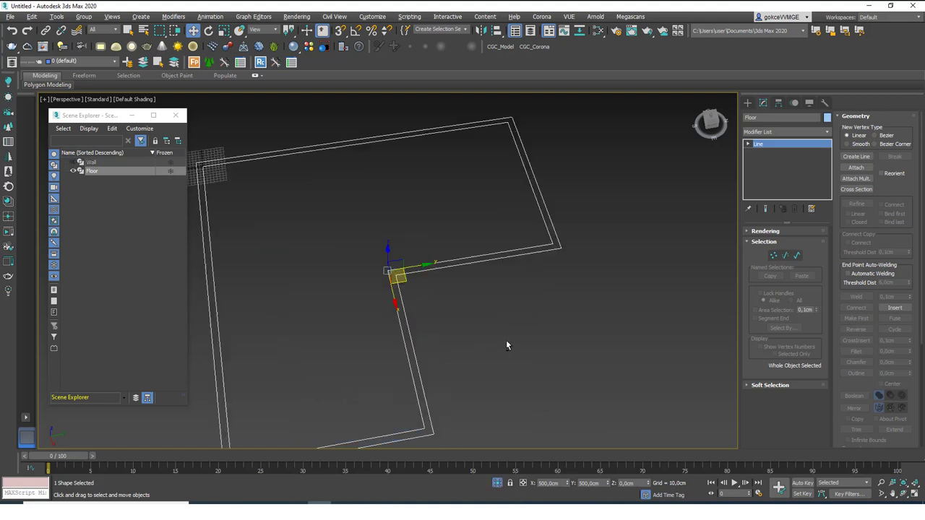
click(797, 255)
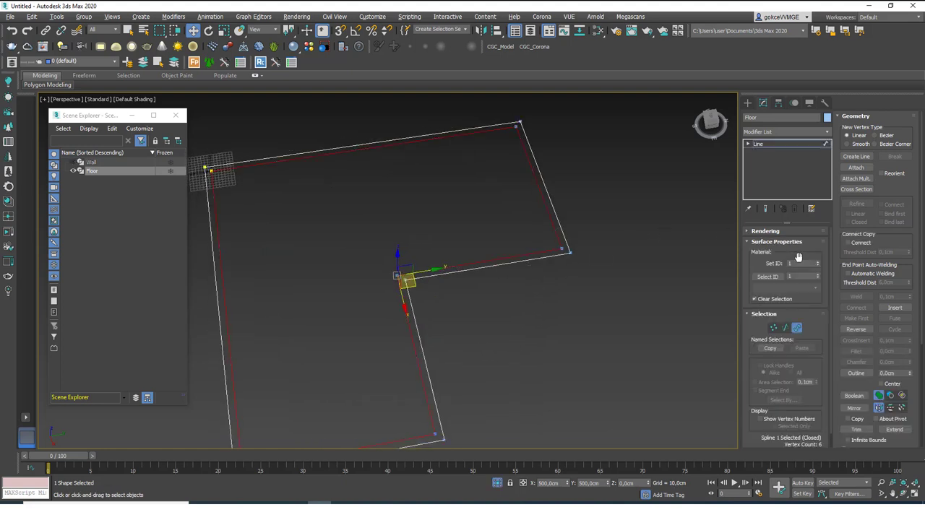
click(542, 264)
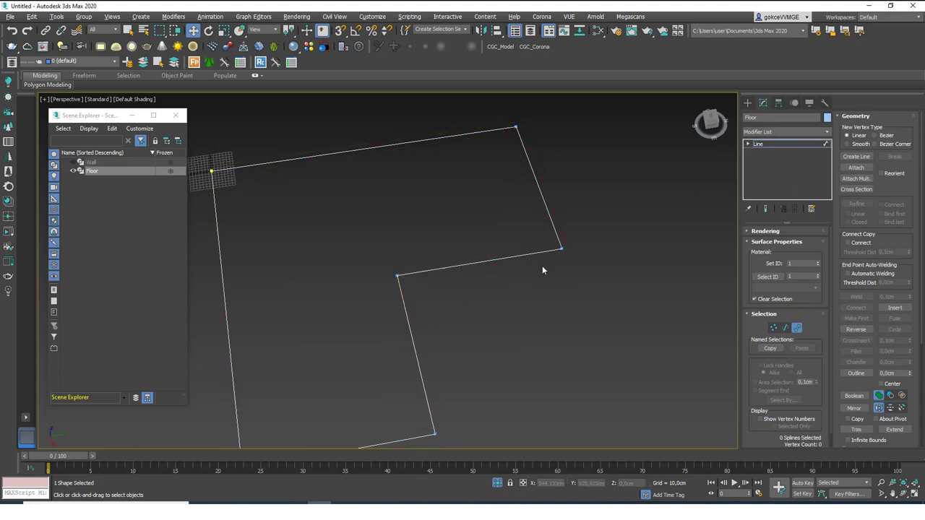
click(798, 145)
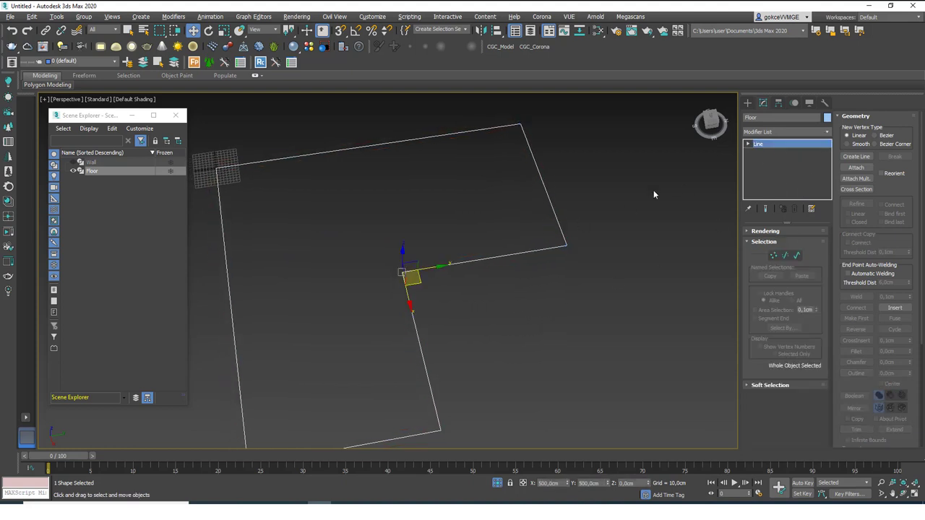
- End the isolation of the Floor shape so the Wall object is shown again
right_click(486, 287)
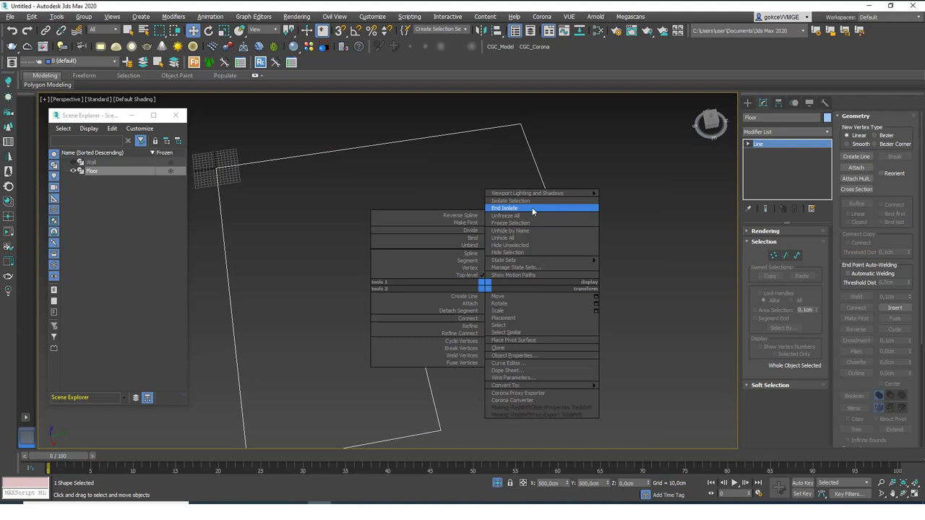
click(497, 486)
alt+middle_drag(499, 310, 541, 310)
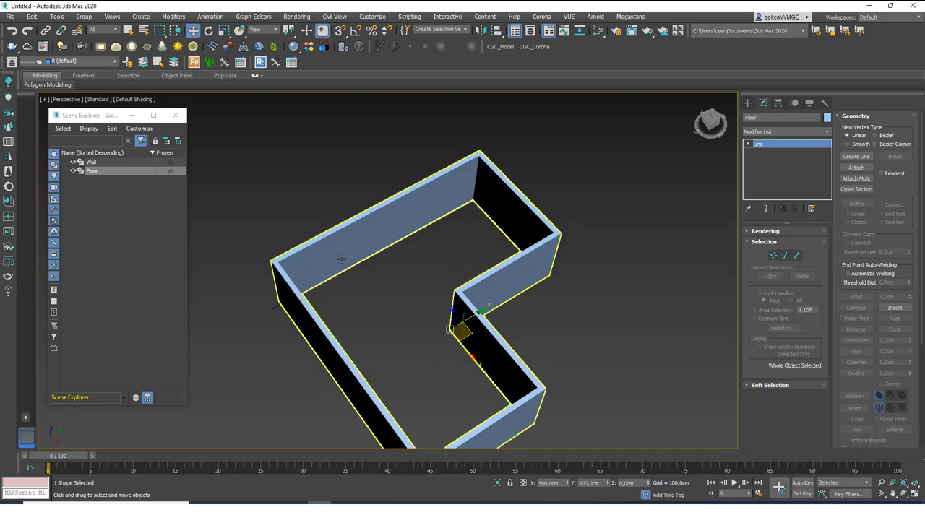
- Add an Extrude modifier to the Floor shape and set its amount to 0 cm
click(773, 131)
text(ext)
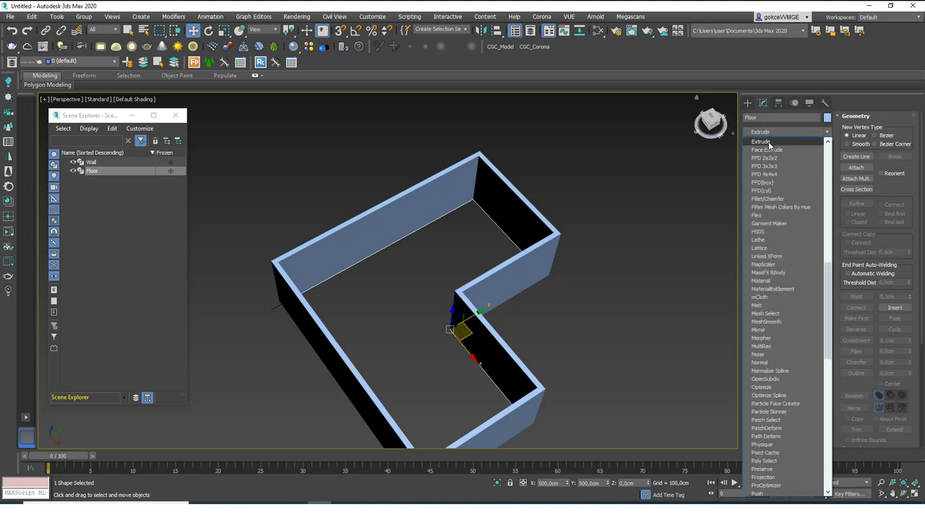
key(Return)
double_click(793, 244)
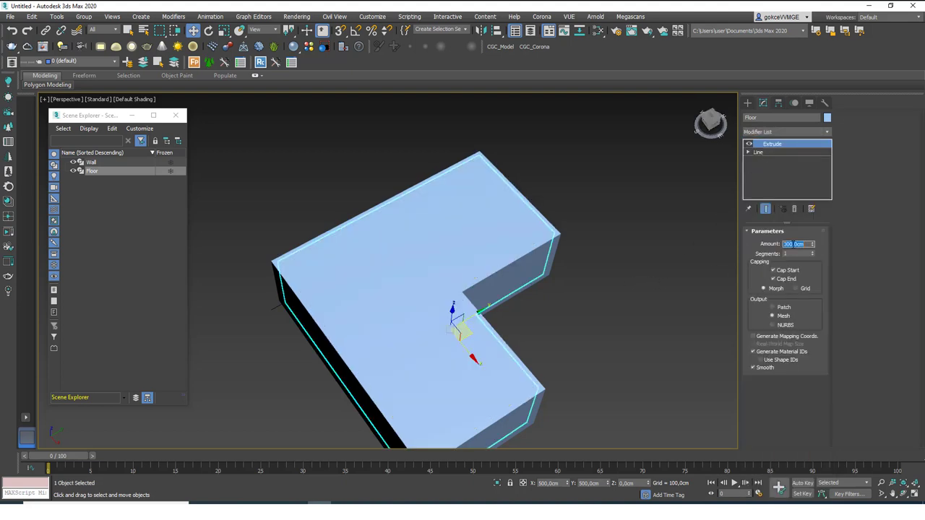
text(0)
key(Return)
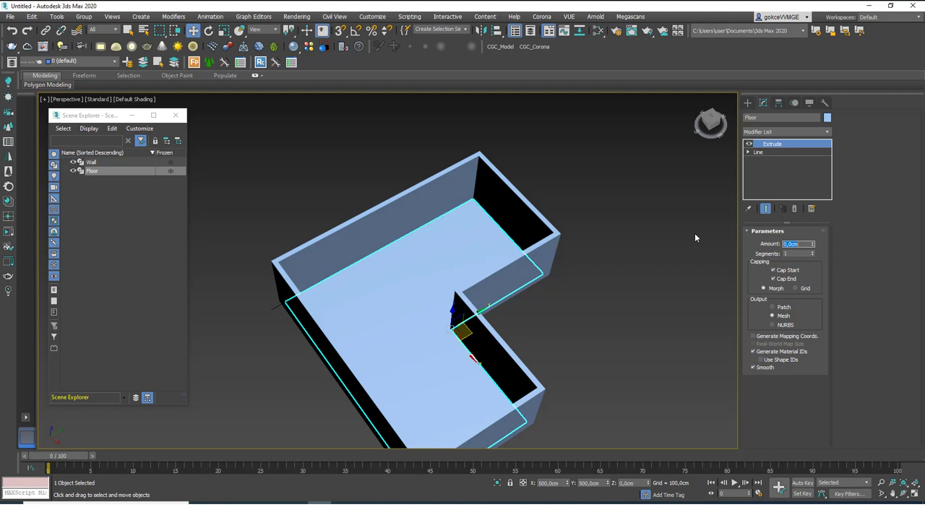
- Set the Floor's extrusion amount to -20 cm, check its underside against the walls and deselect everything
key(BackSpace)
text(-20)
key(Return)
alt+middle_drag(496, 313, 520, 246)
scroll(570, 248, up, 5)
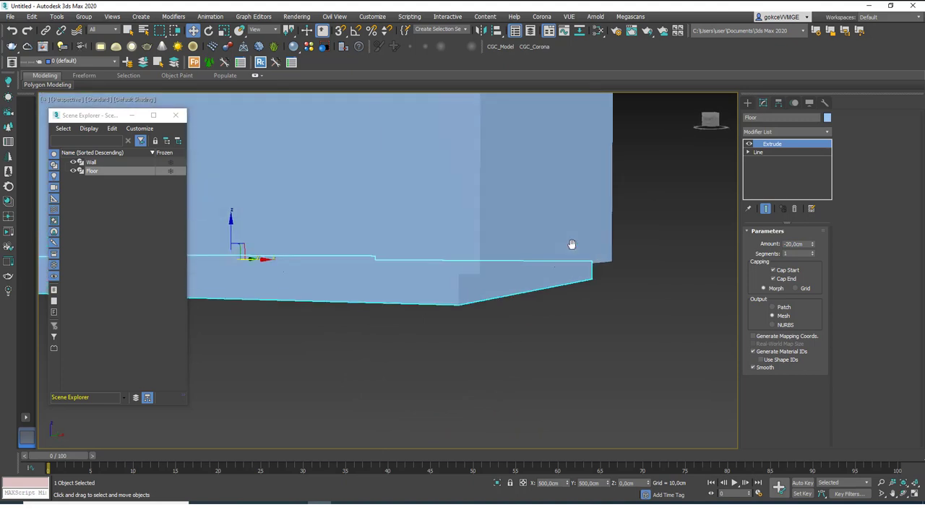
alt+middle_drag(602, 226, 510, 265)
scroll(531, 266, down, 5)
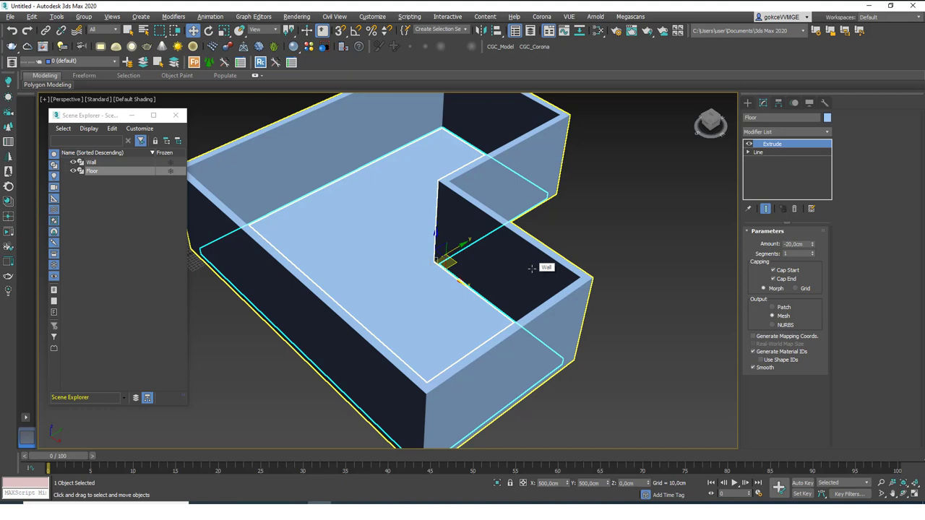
key(ctrl+d)
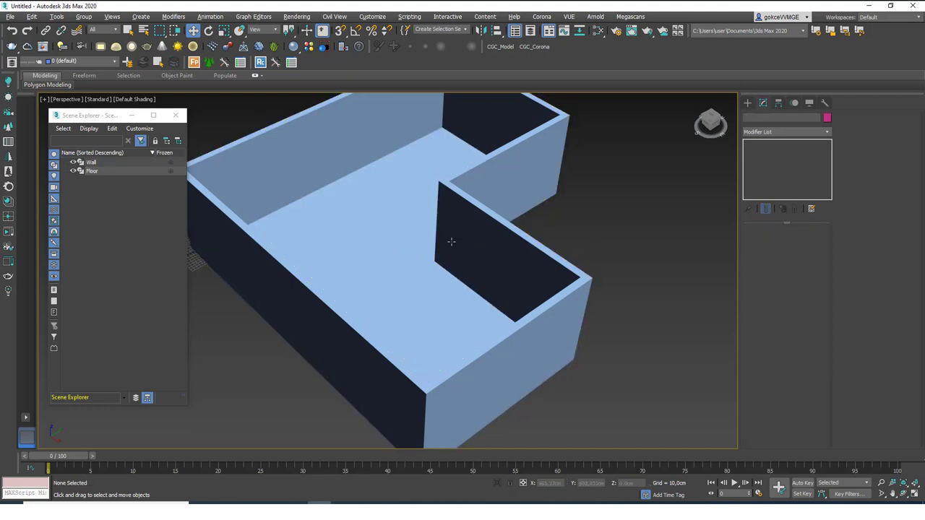
scroll(433, 304, down, 5)
alt+middle_drag(433, 304, 399, 273)
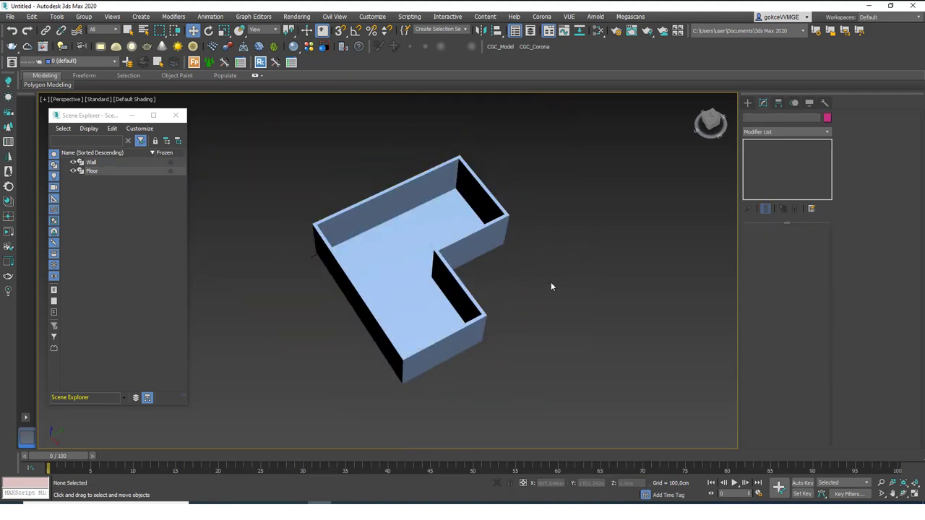